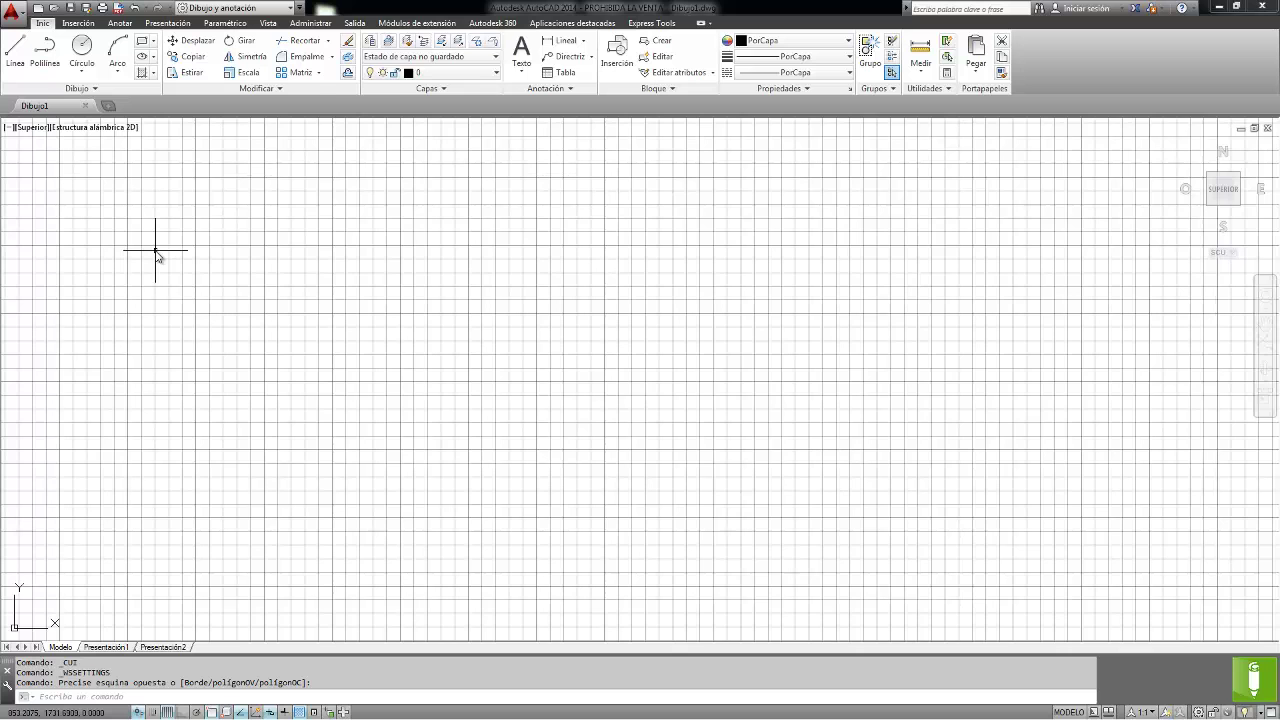
Open the workspace drop-down list from the Quick Access Toolbar while in Dibujo y anotación.
left_click(290, 9)
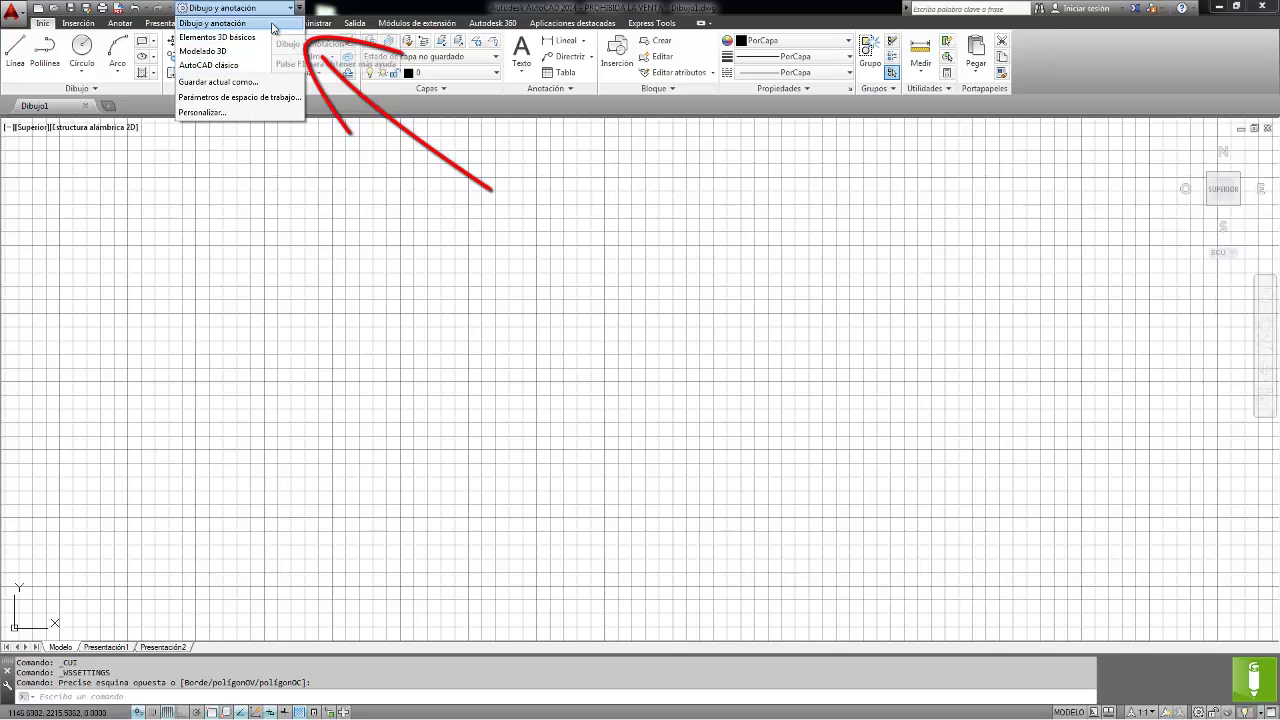
Switch to the AutoCAD clásico workspace and look through its Formato and Herr. menus.
left_click(245, 65)
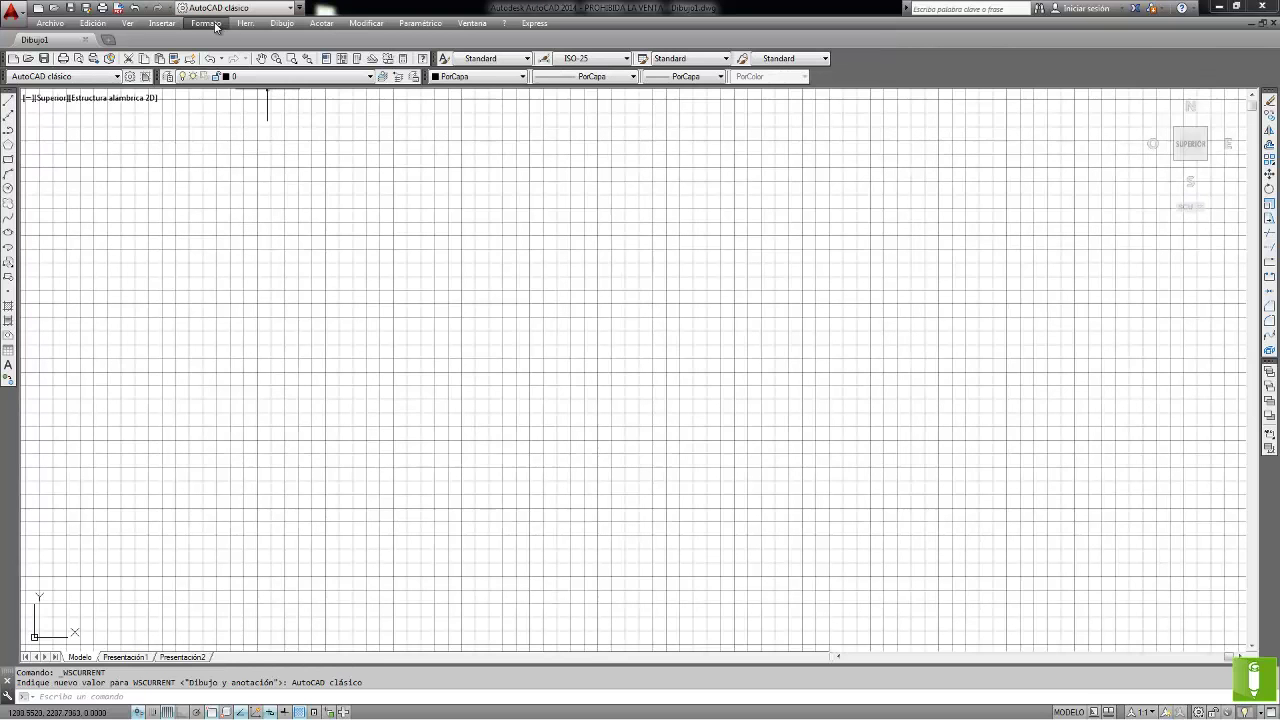
left_click(215, 24)
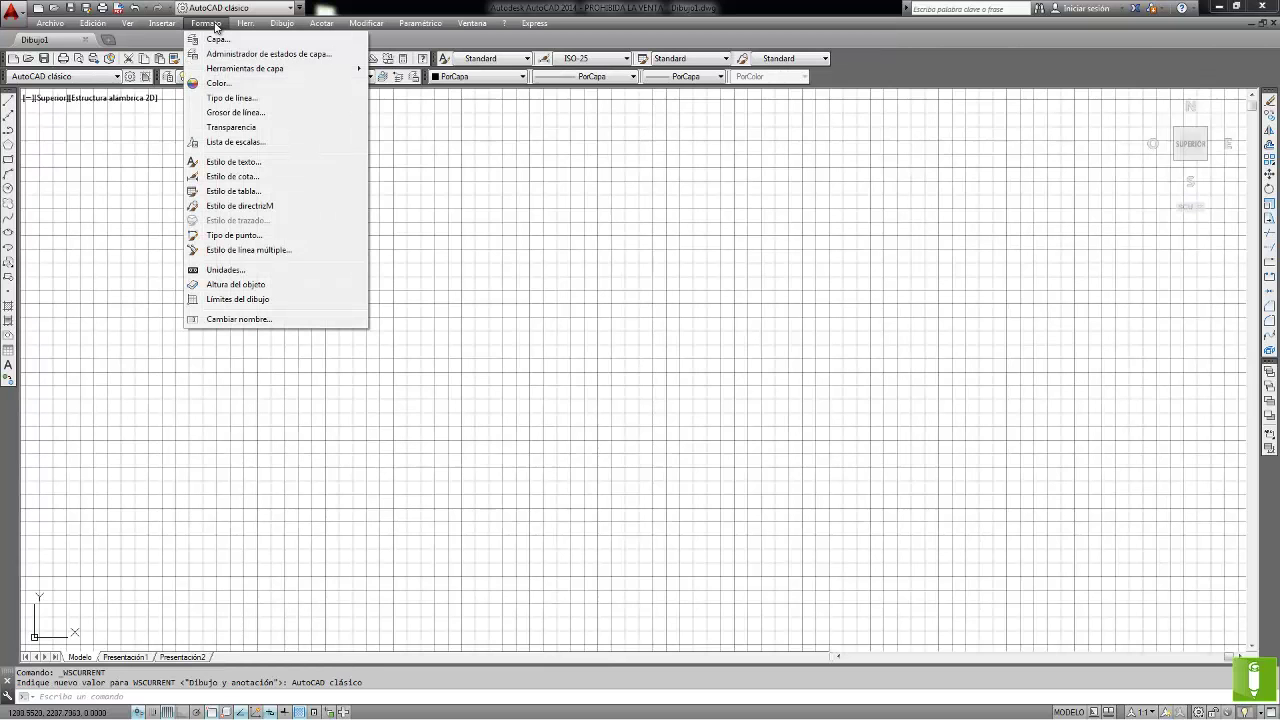
left_click(254, 95)
left_click(290, 9)
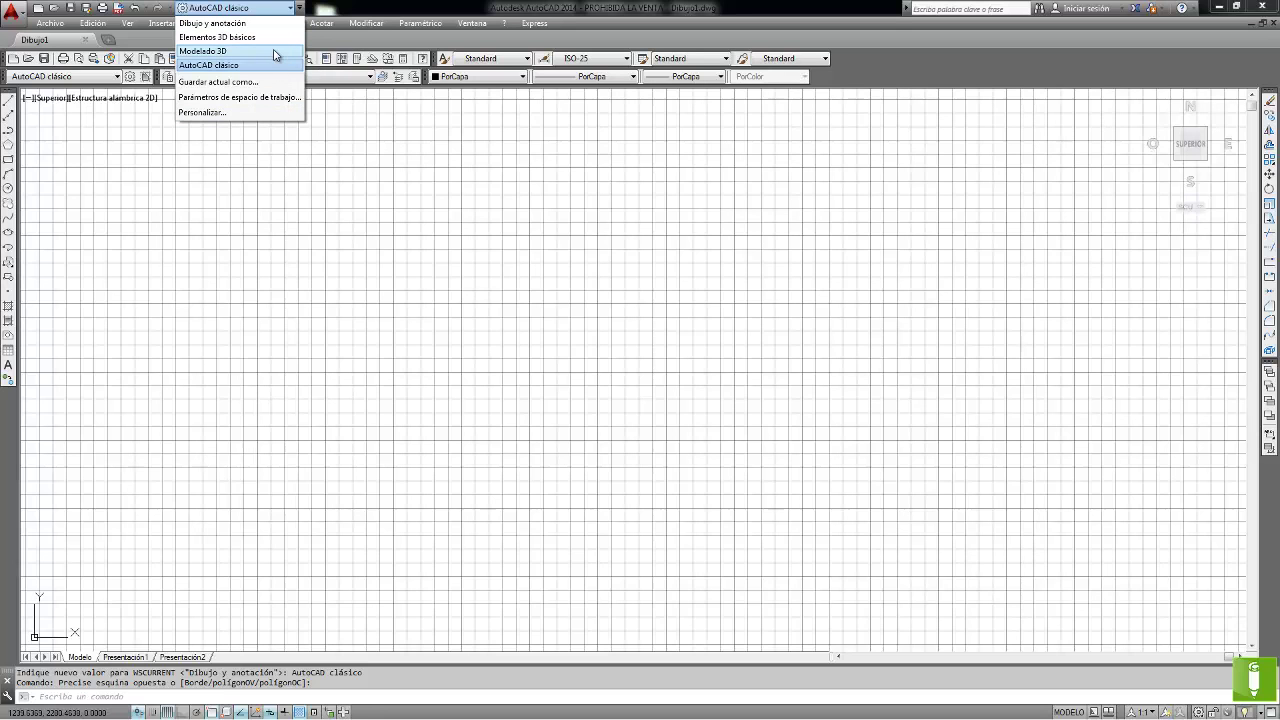
Switch to the Elementos 3D básicos workspace, then to Modelado 3D.
left_click(276, 40)
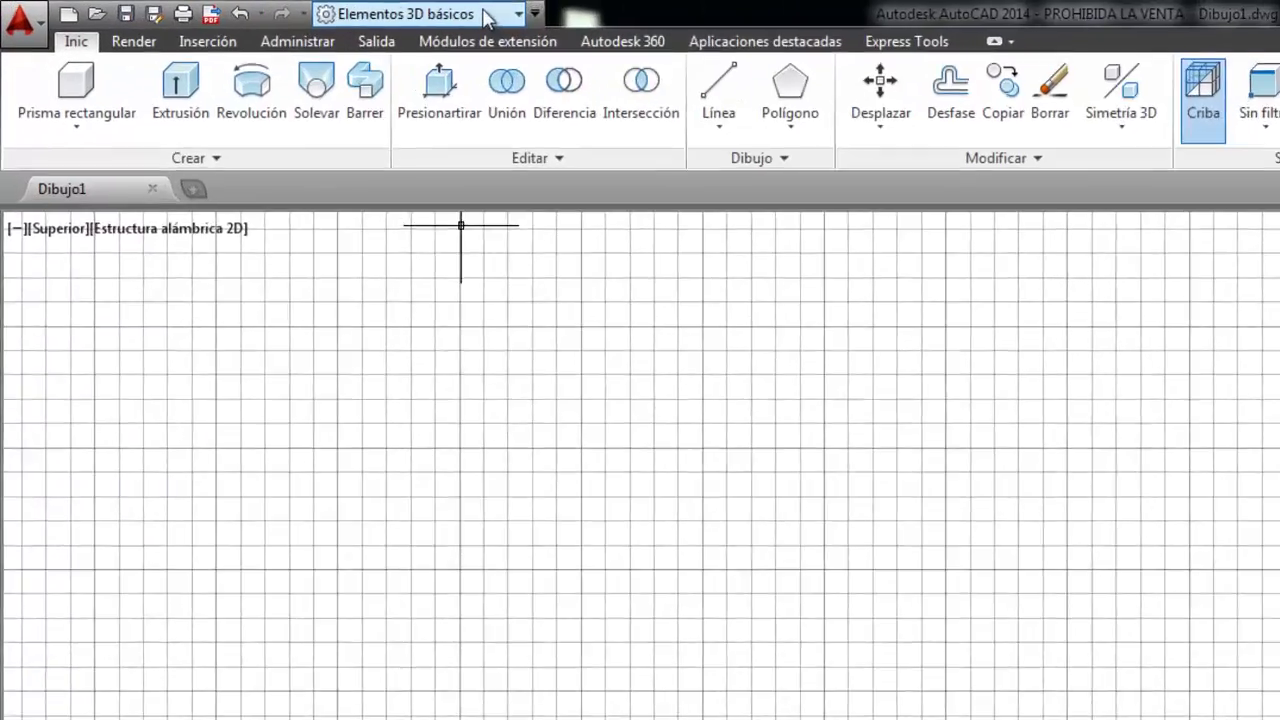
left_click(328, 10)
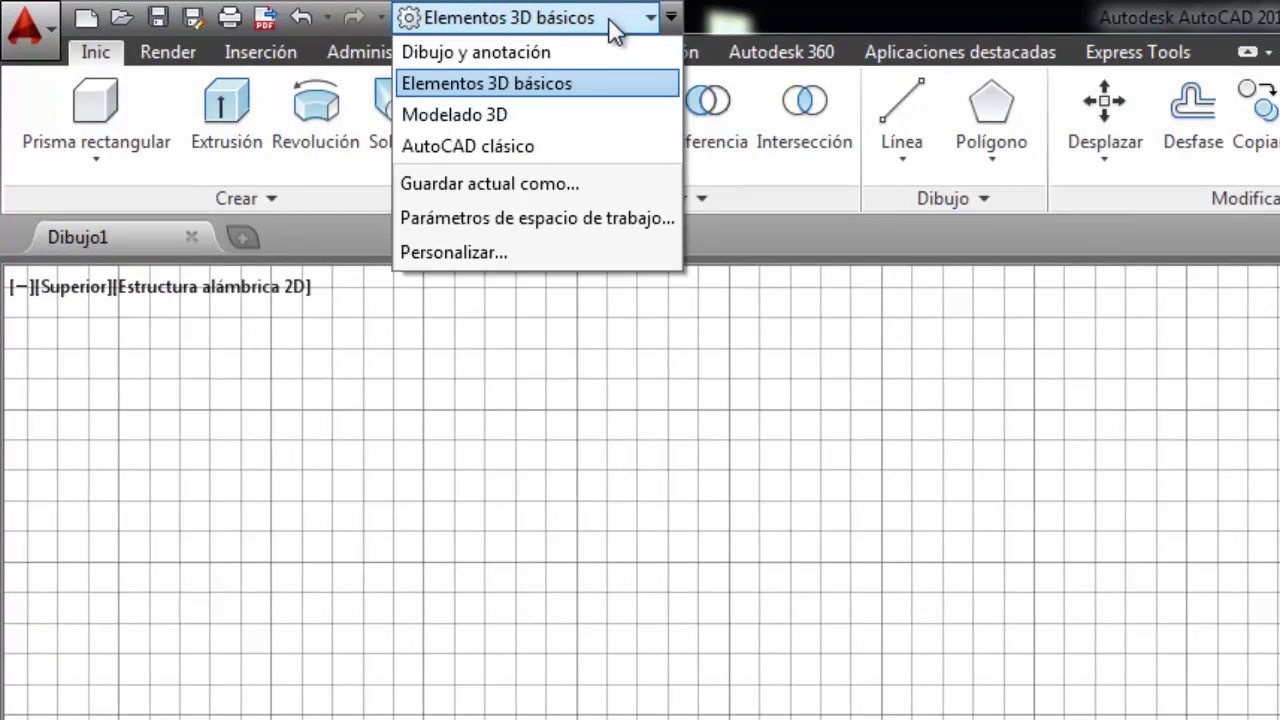
left_click(545, 114)
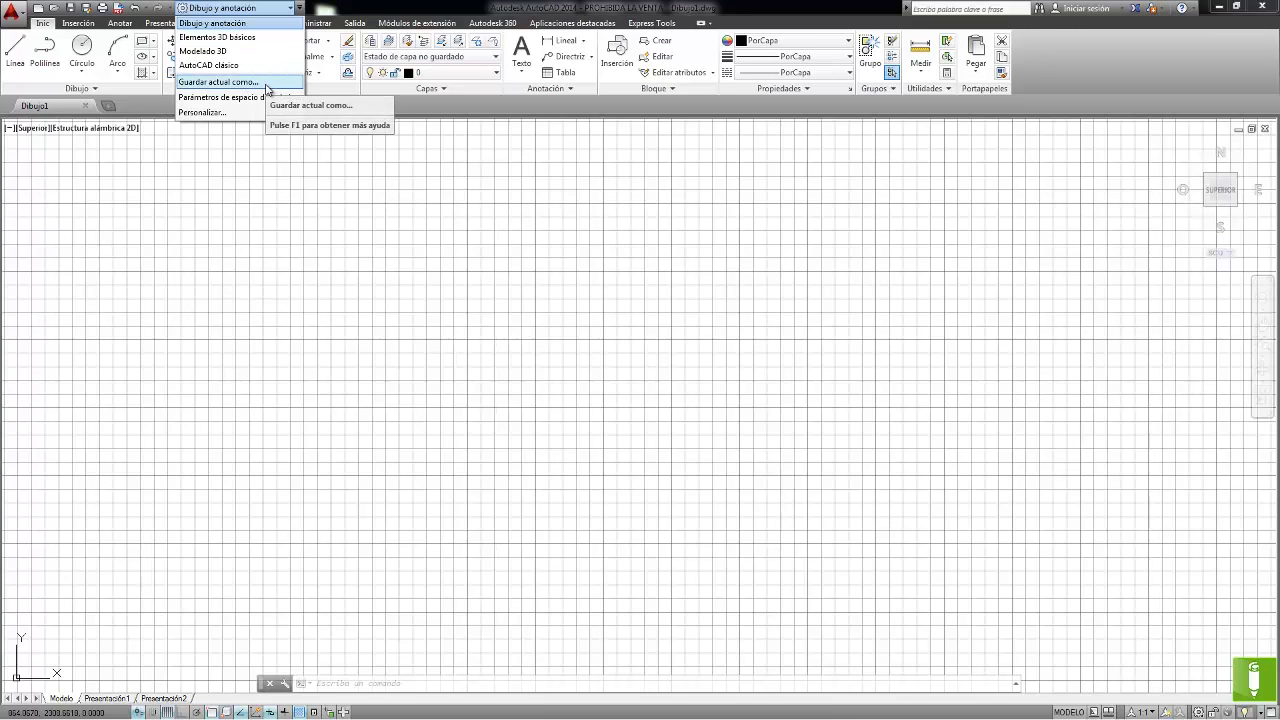
Close the workspace list, browse the Presentación and Inserción ribbon tabs, then return to Inicio.
left_click(337, 183)
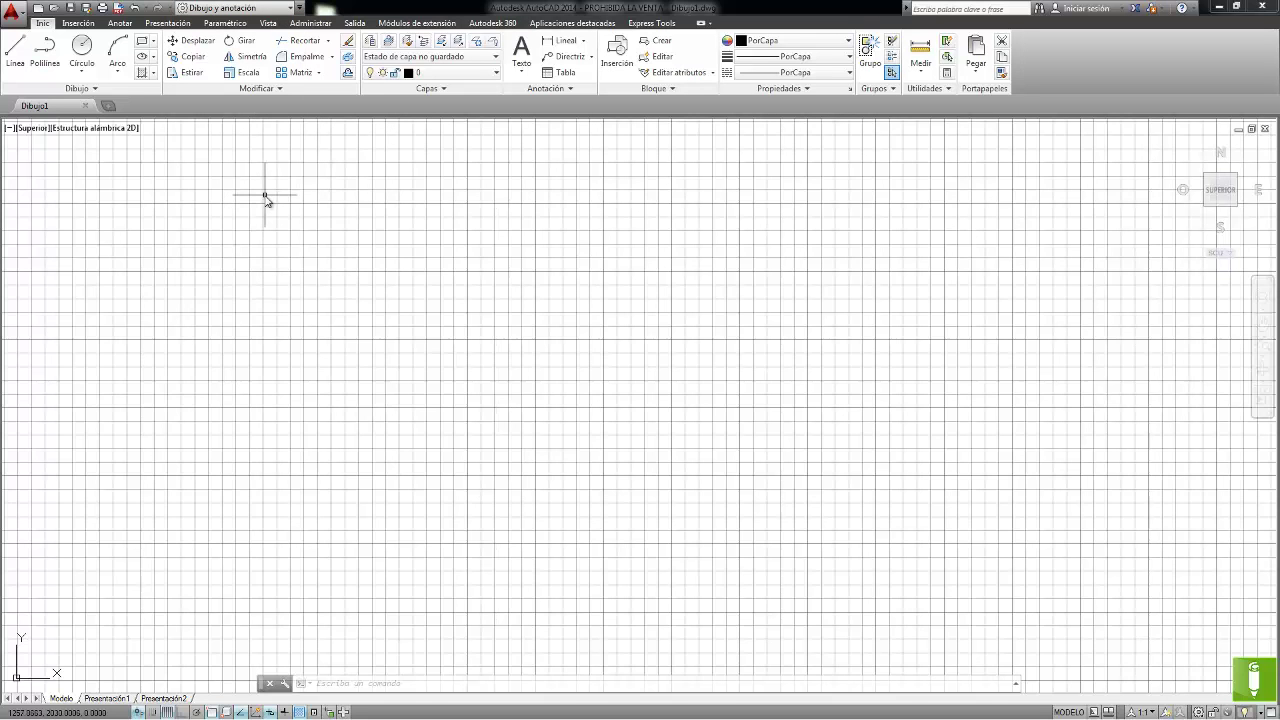
left_click(167, 23)
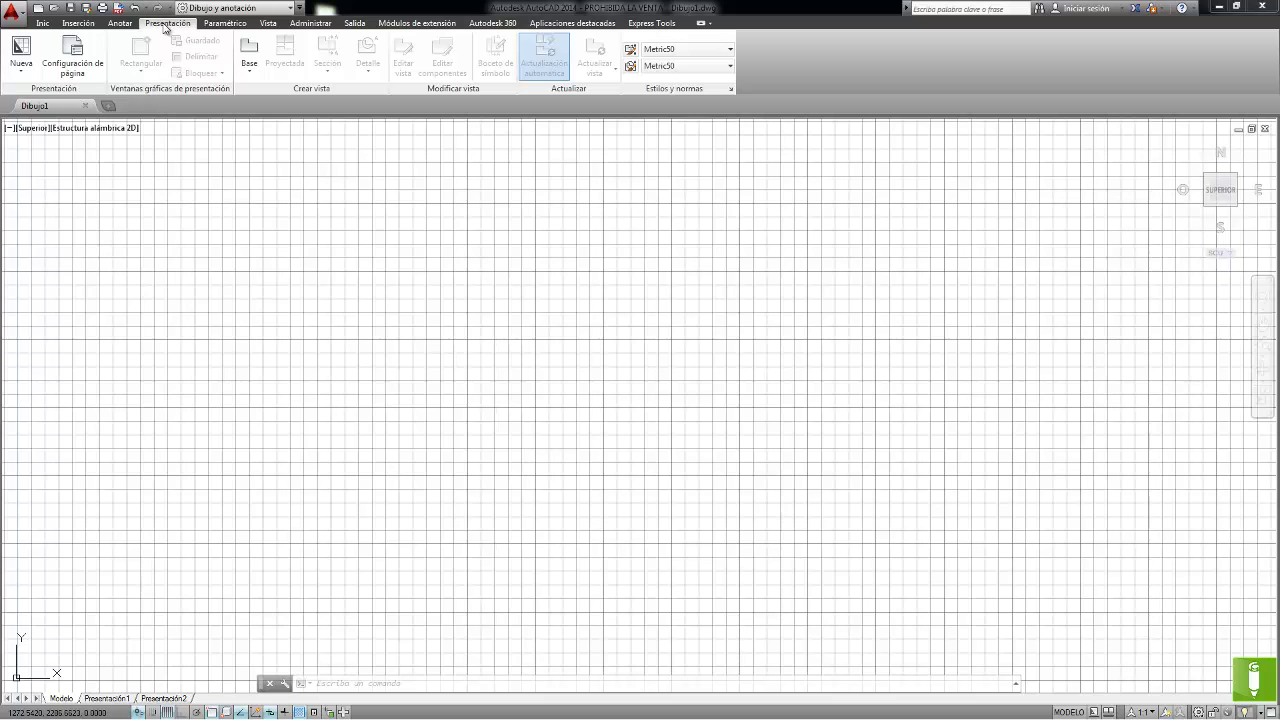
left_click(78, 23)
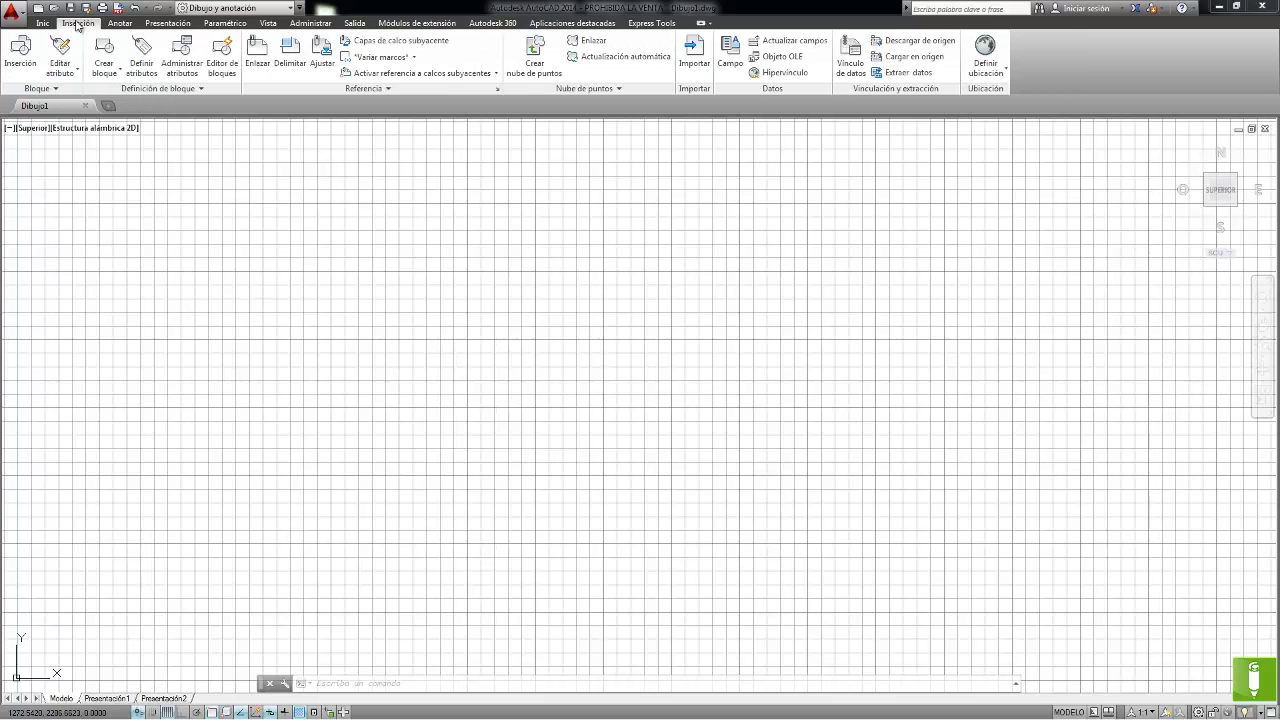
left_click(43, 23)
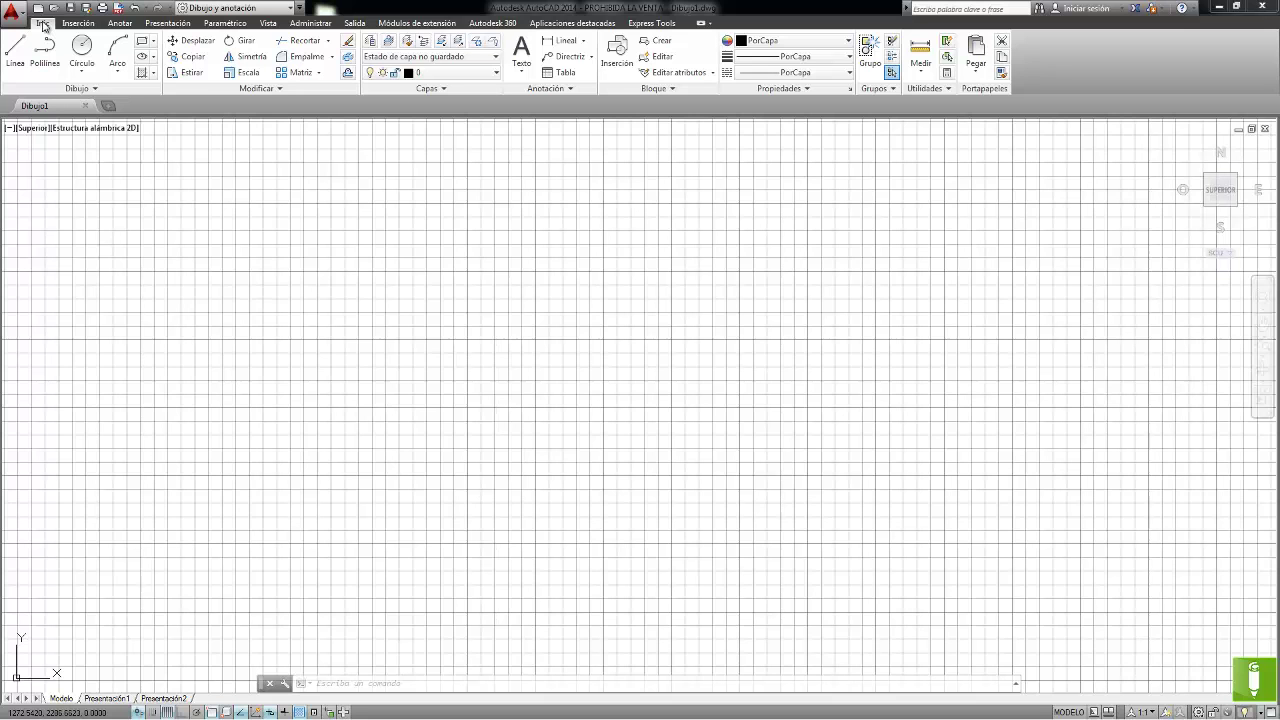
Turn on Mostrar barra de menús and browse the Archivo, Herr. and Modificar menus.
left_click(299, 8)
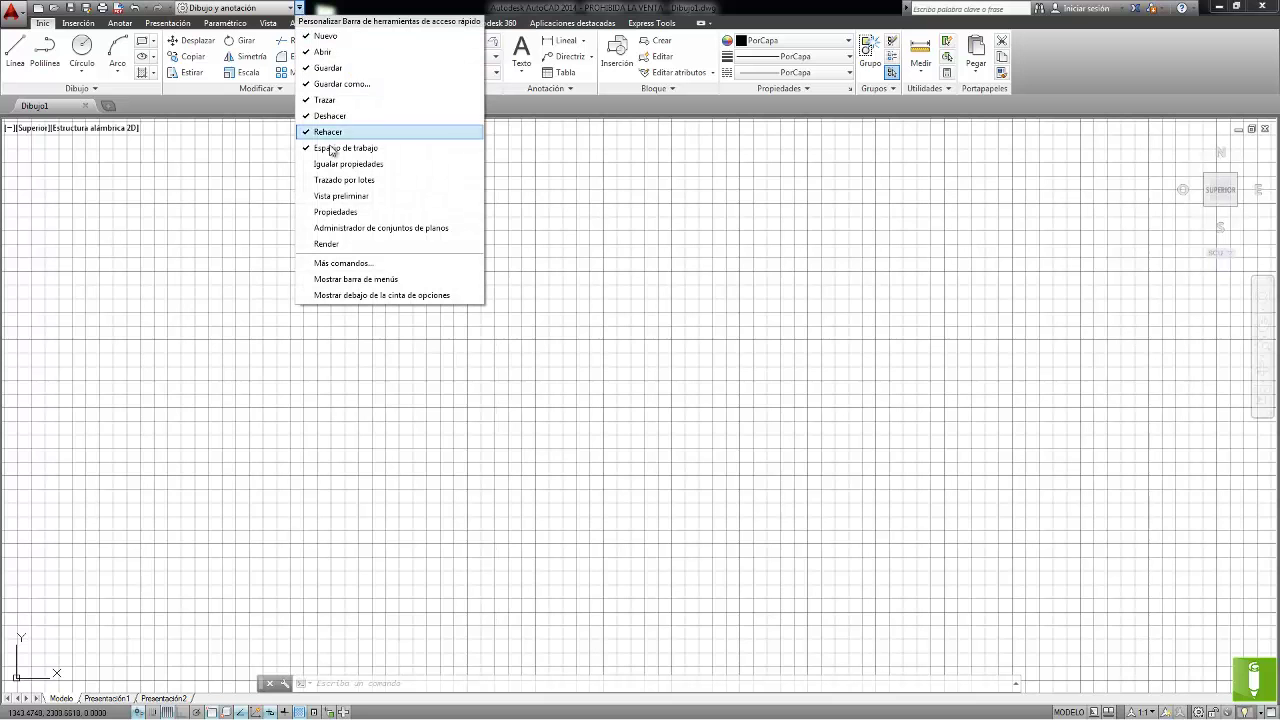
left_click(422, 287)
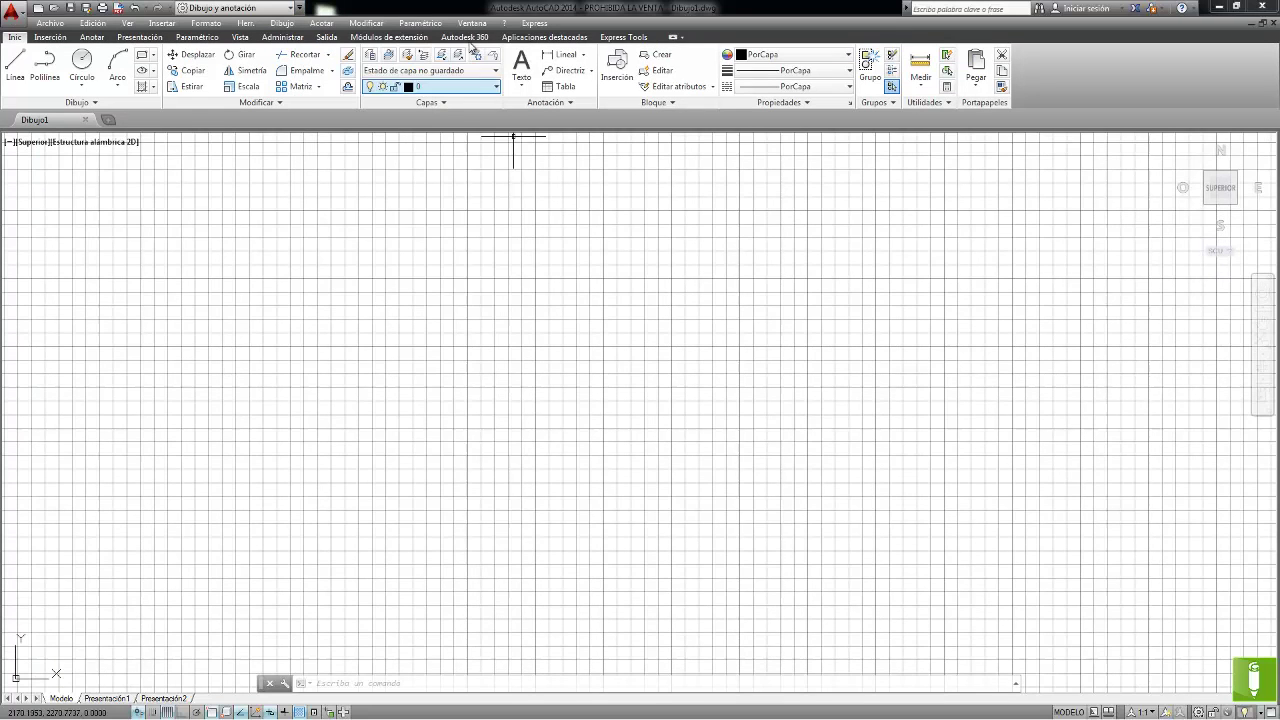
left_click(55, 28)
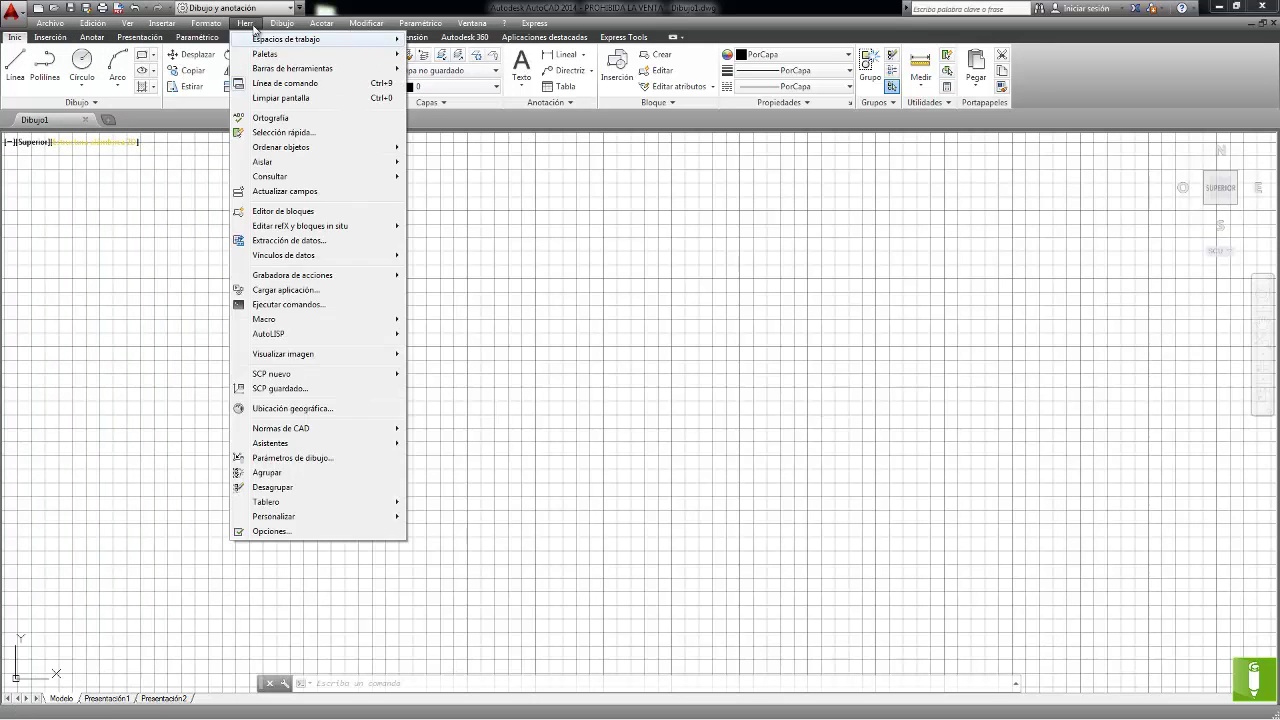
left_click(457, 283)
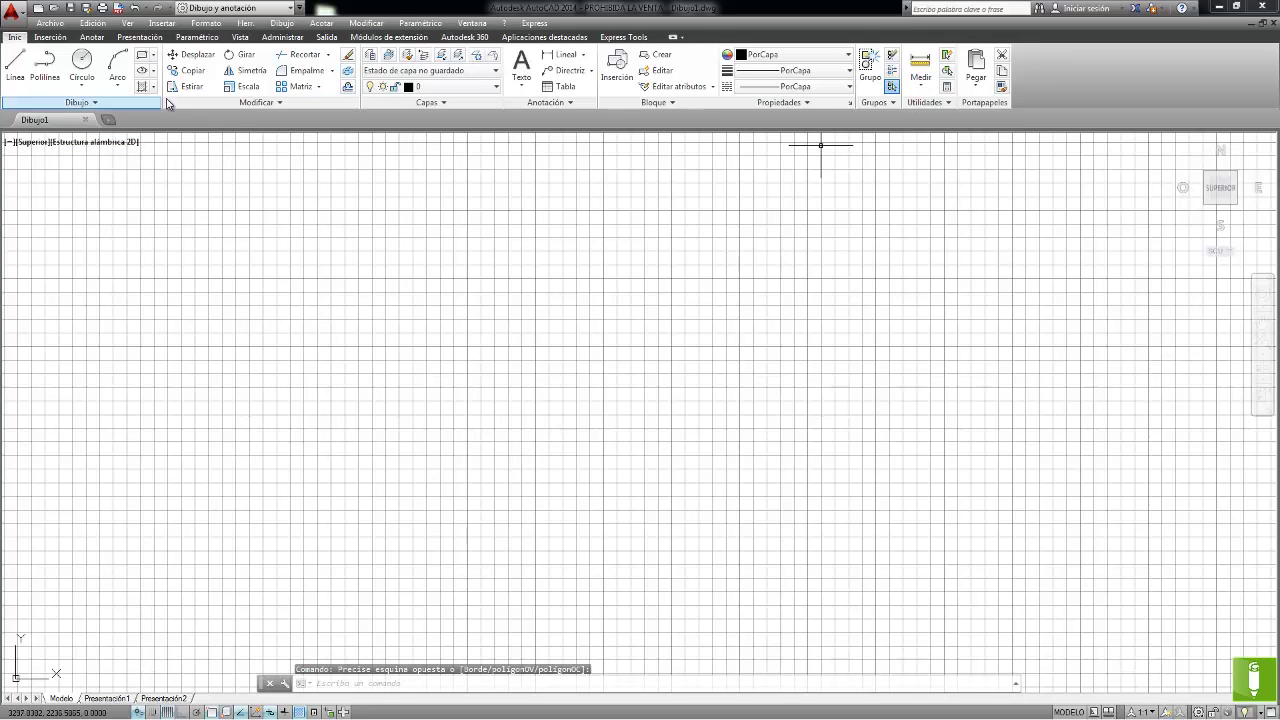
left_click(366, 22)
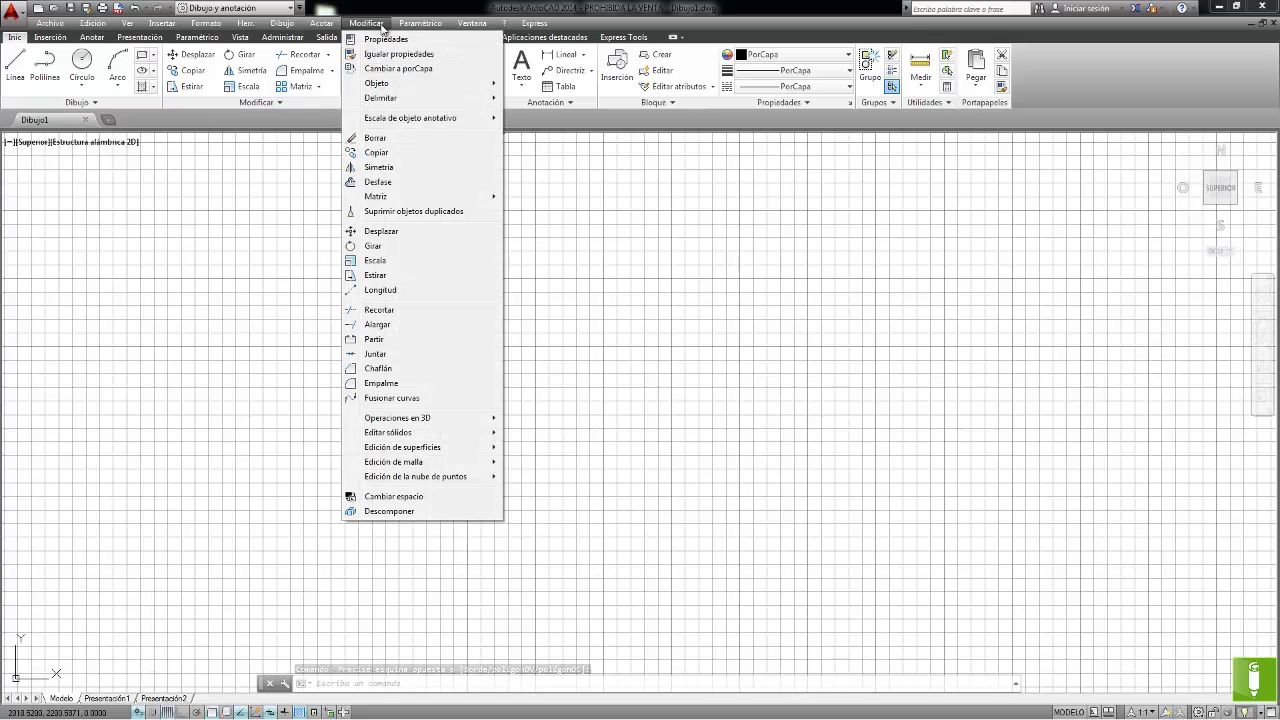
key("Escape")
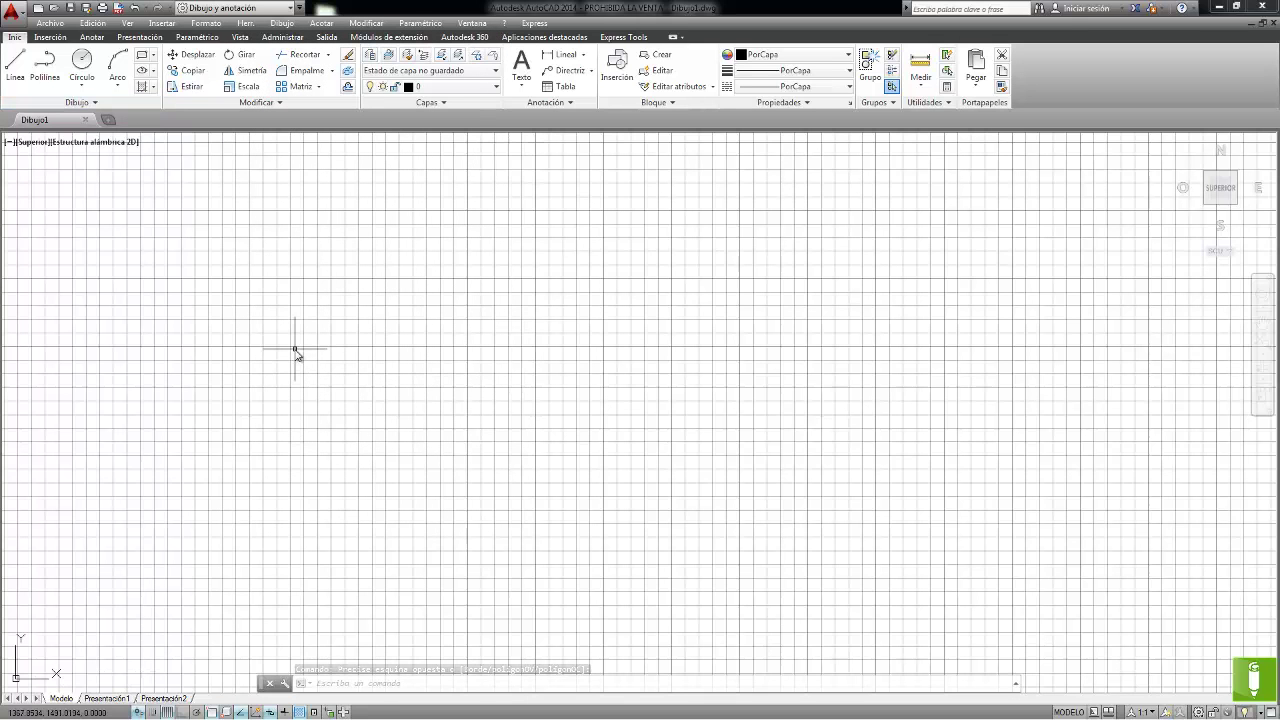
Save the current layout over the existing Dibujo y anotación workspace, confirming the replacement.
left_click(290, 10)
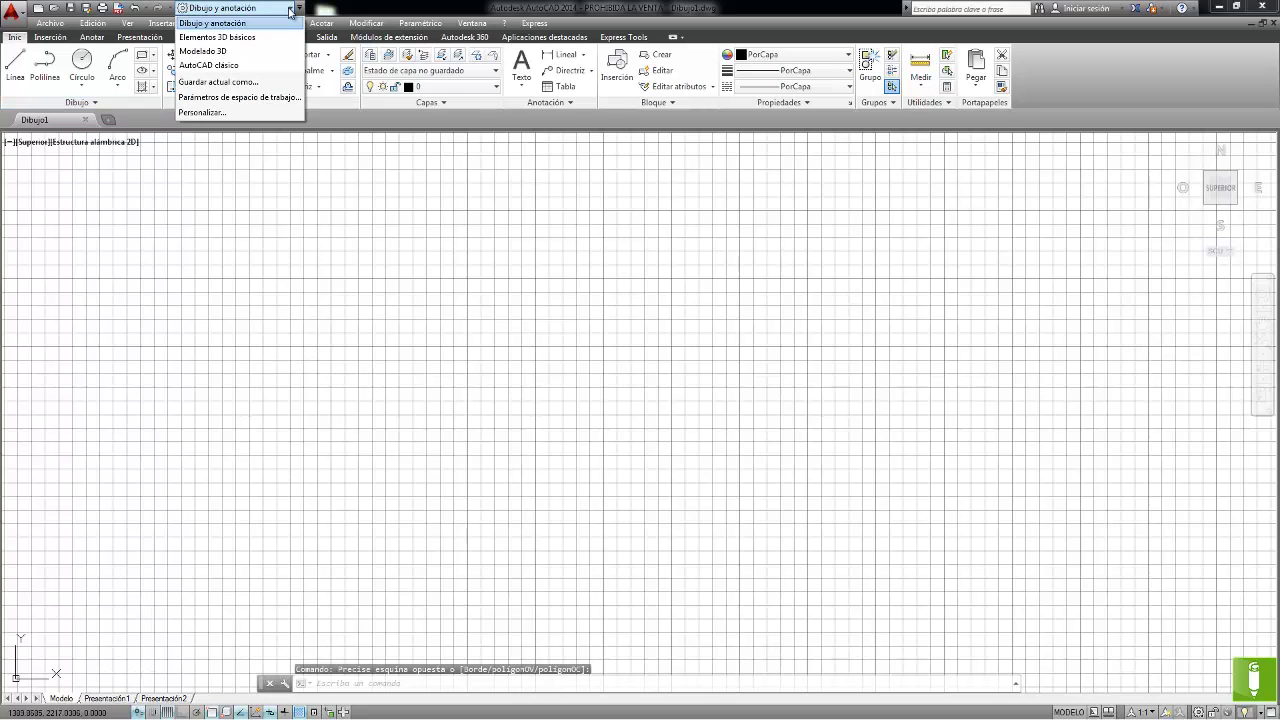
left_click(265, 87)
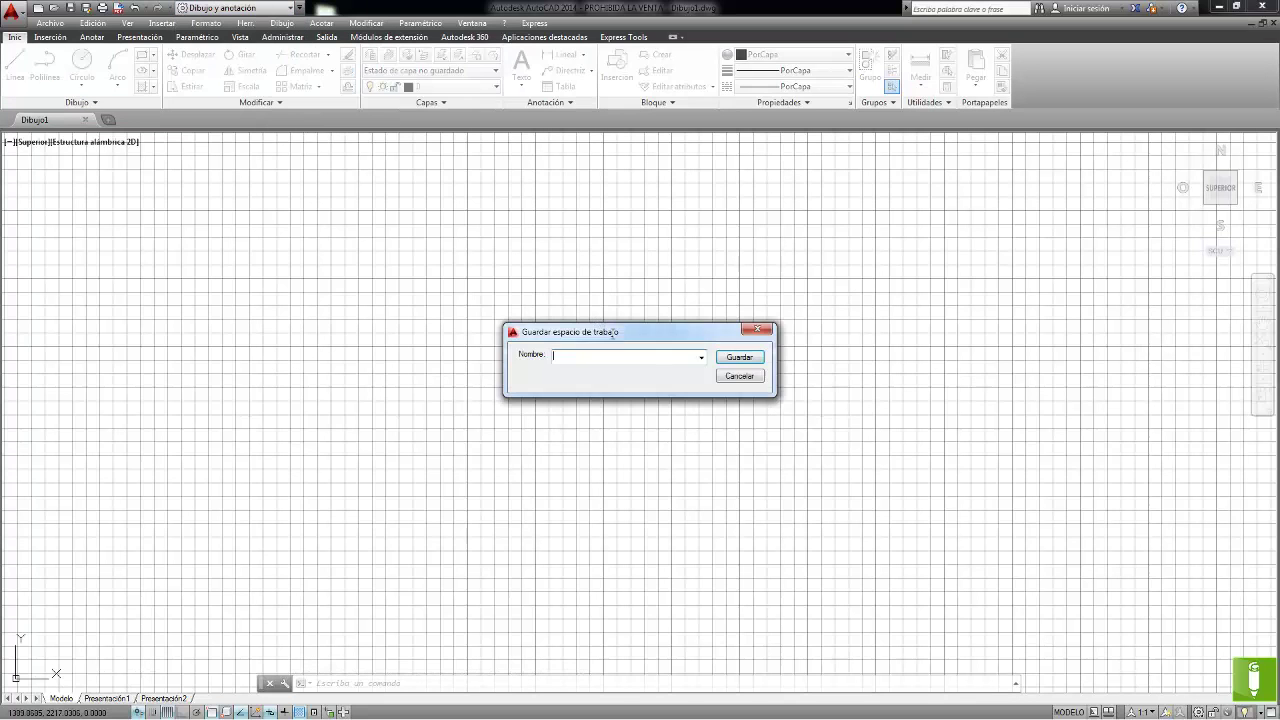
left_click(702, 360)
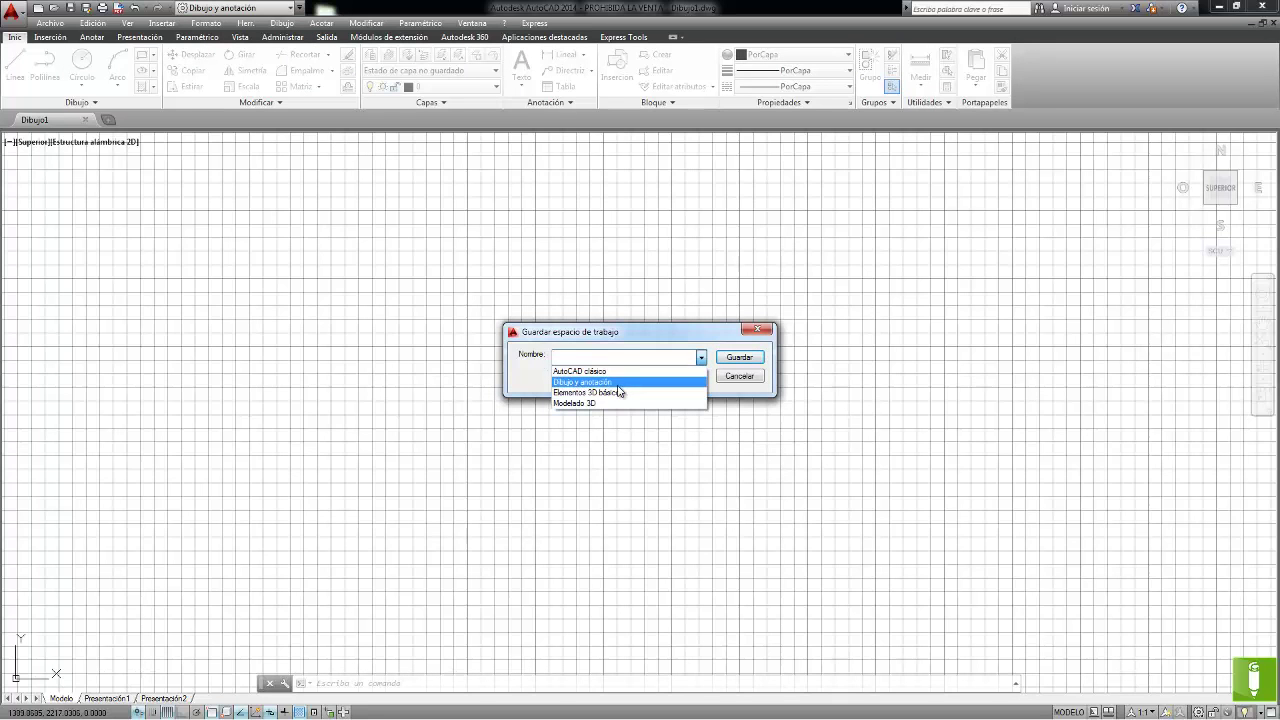
left_click(617, 385)
left_click(738, 362)
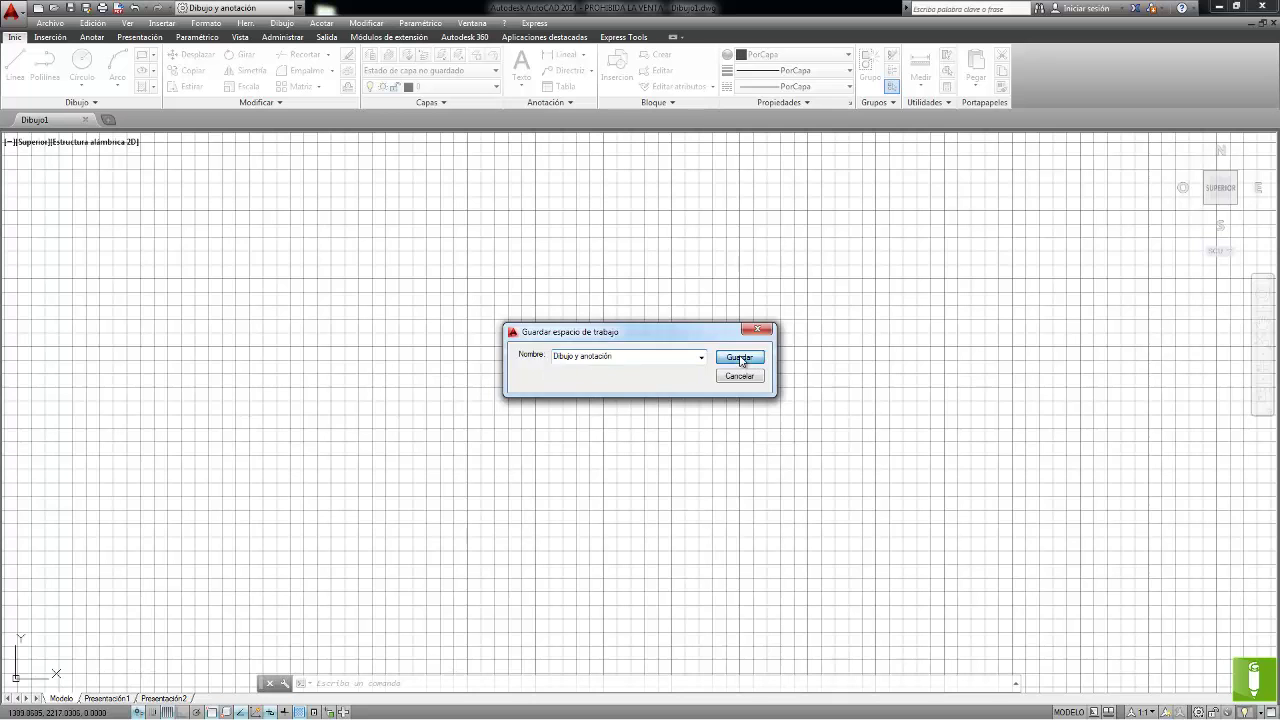
left_click(662, 381)
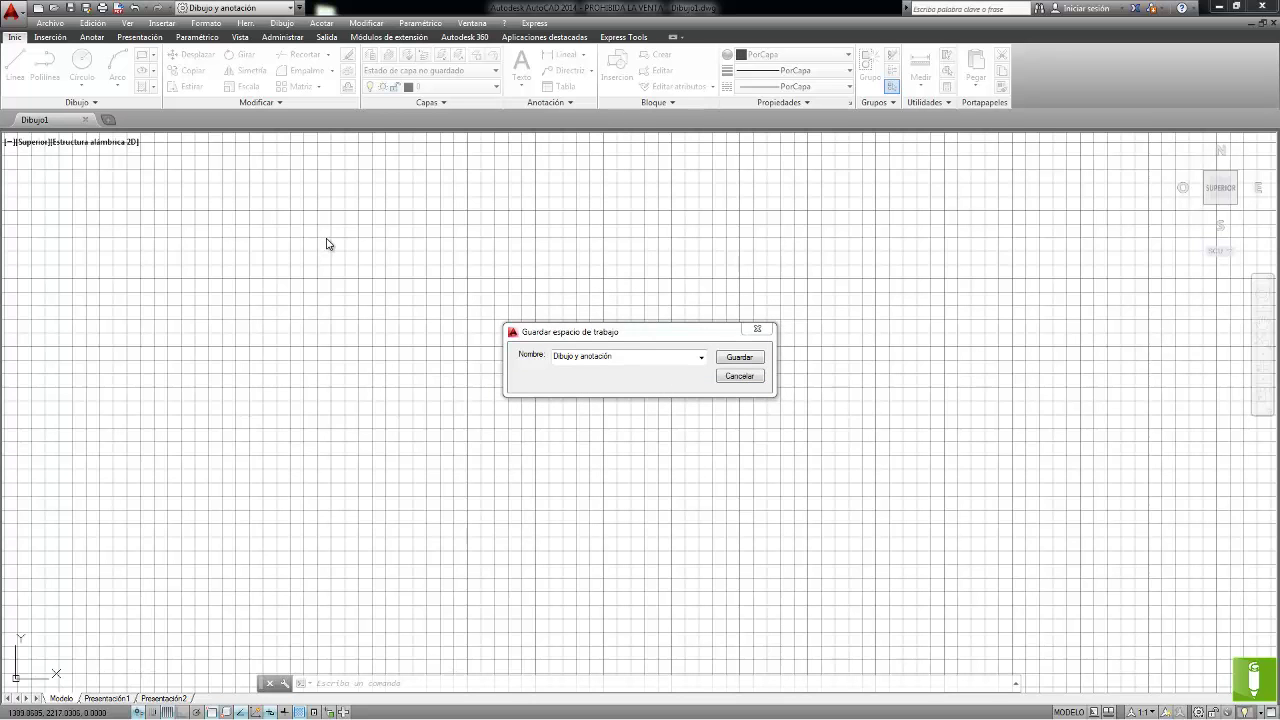
left_click(293, 9)
Switch to Modelado 3D, back to Dibujo y anotación, then to Modelado 3D again.
left_click(226, 50)
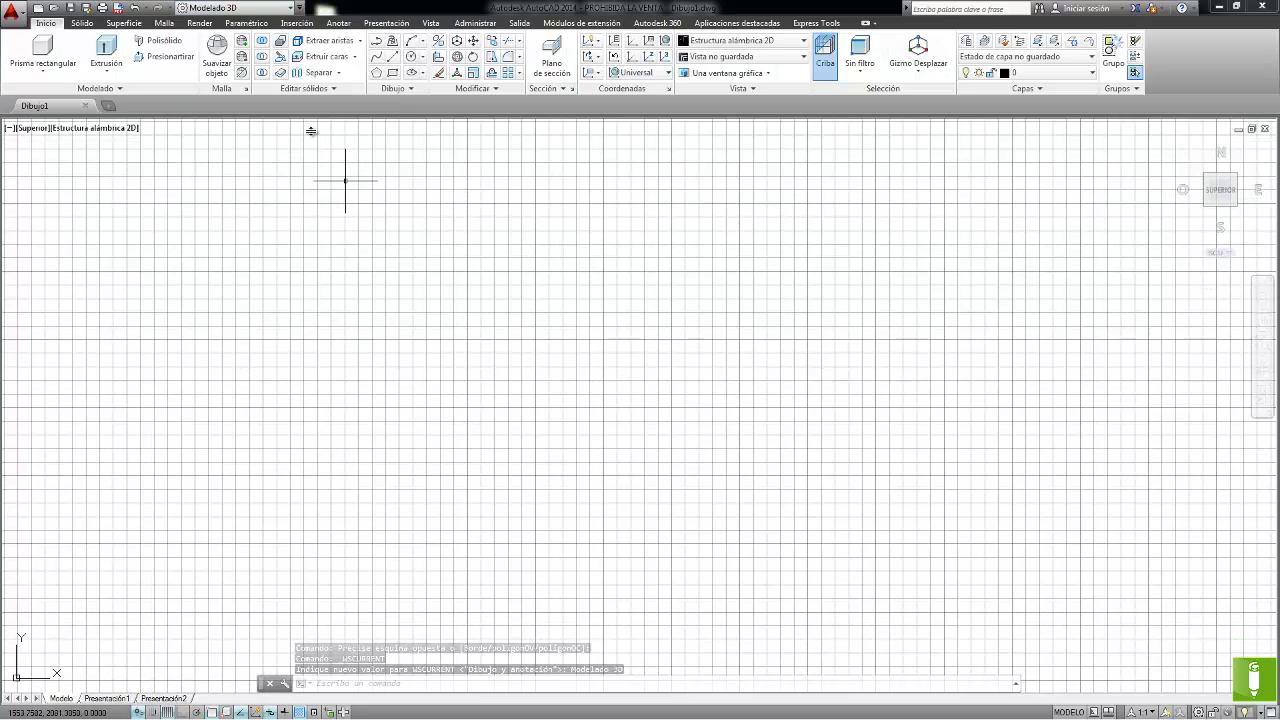
left_click(292, 10)
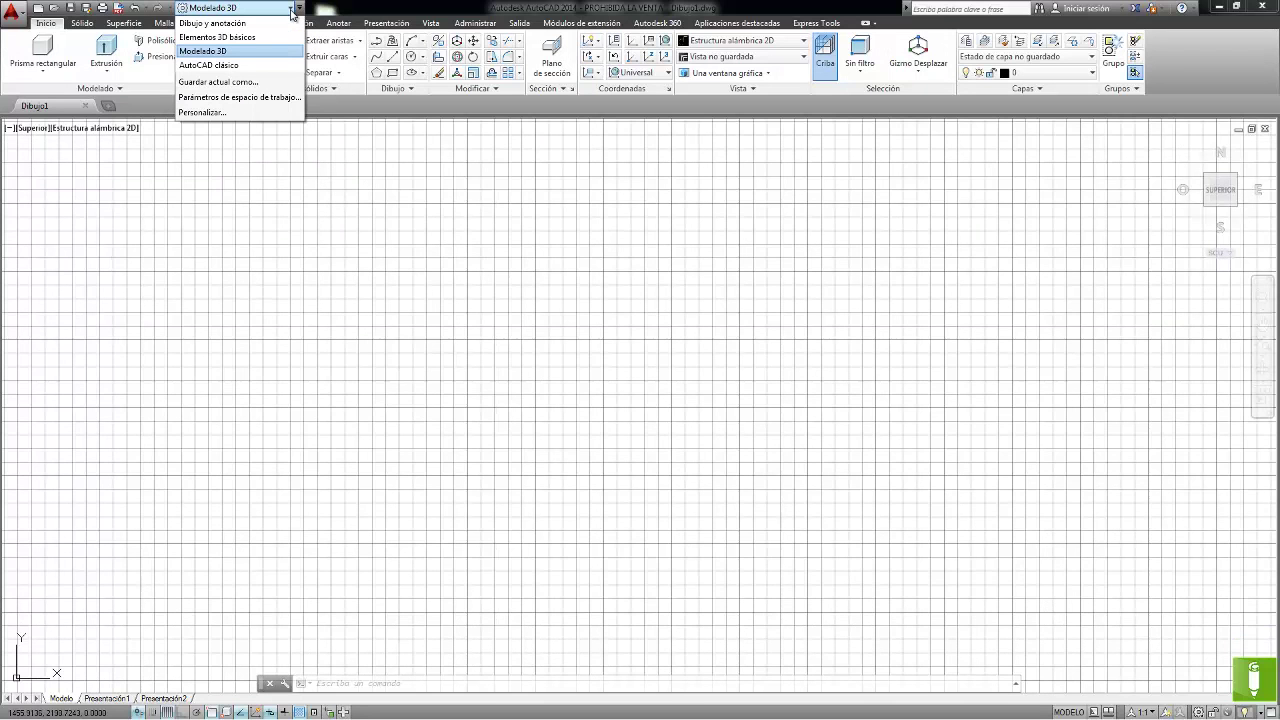
left_click(212, 24)
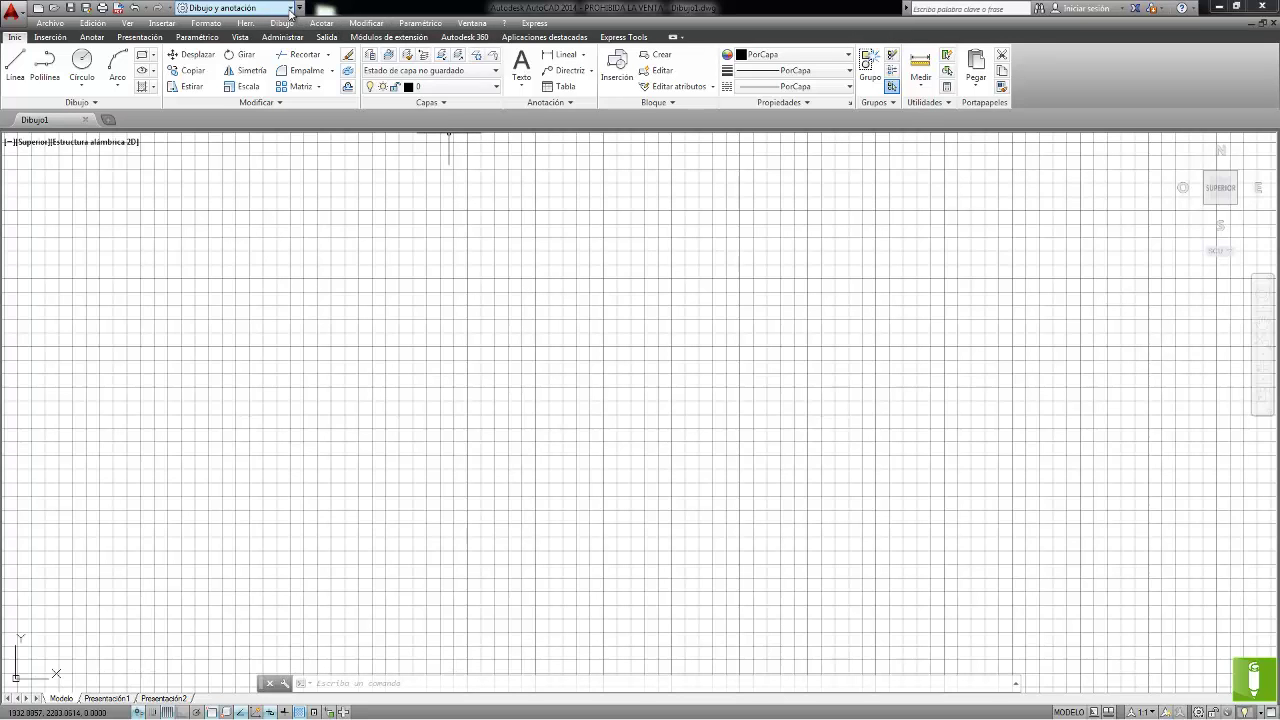
left_click(290, 12)
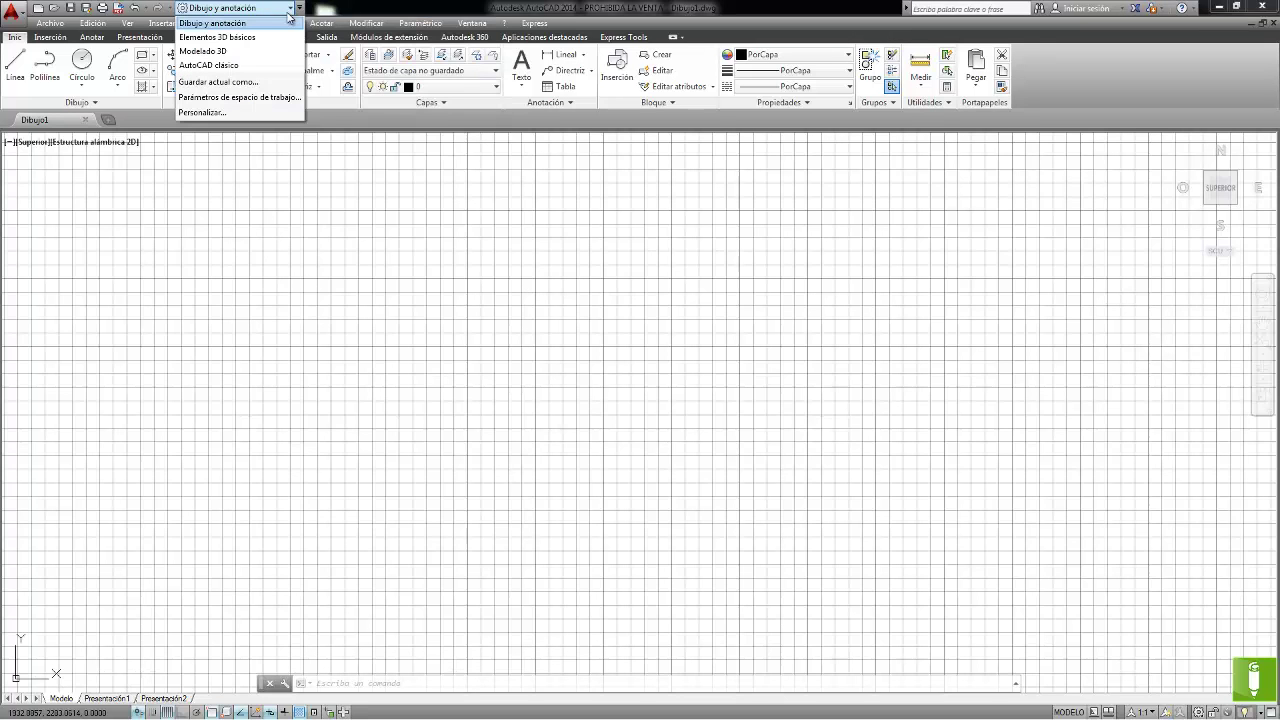
left_click(259, 56)
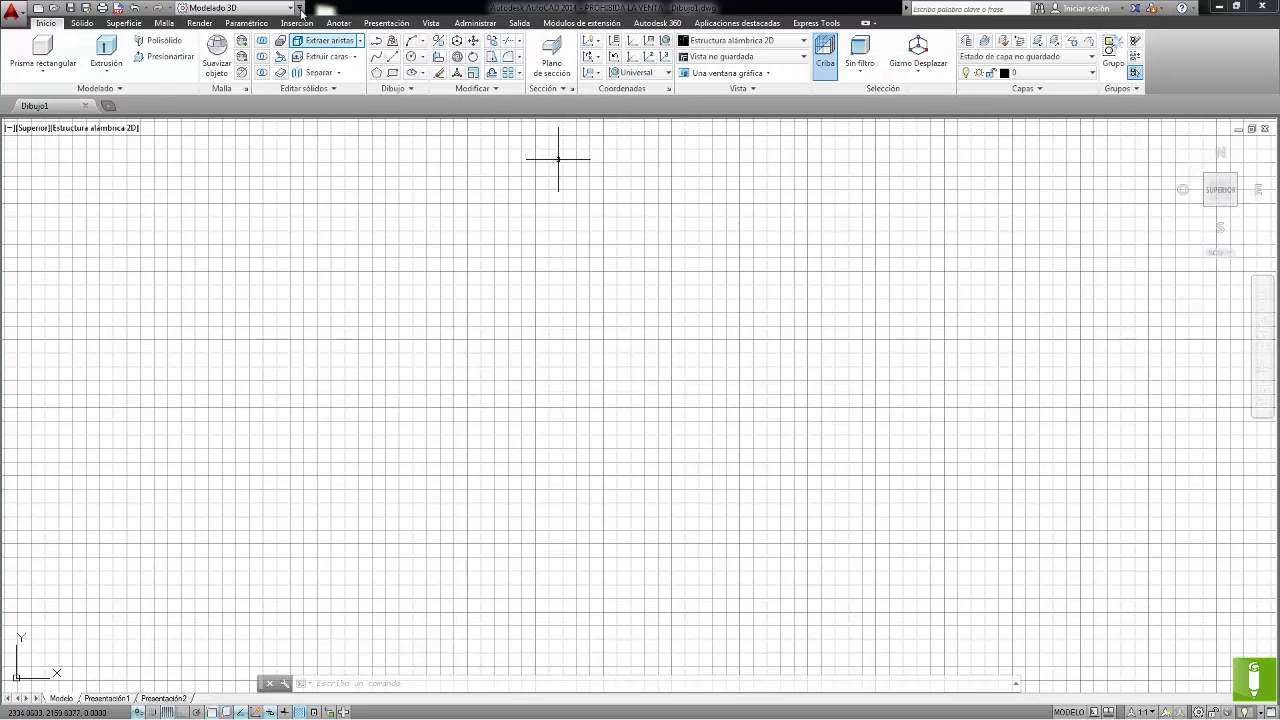
Turn on Mostrar barra de menús in the Modelado 3D workspace.
left_click(299, 8)
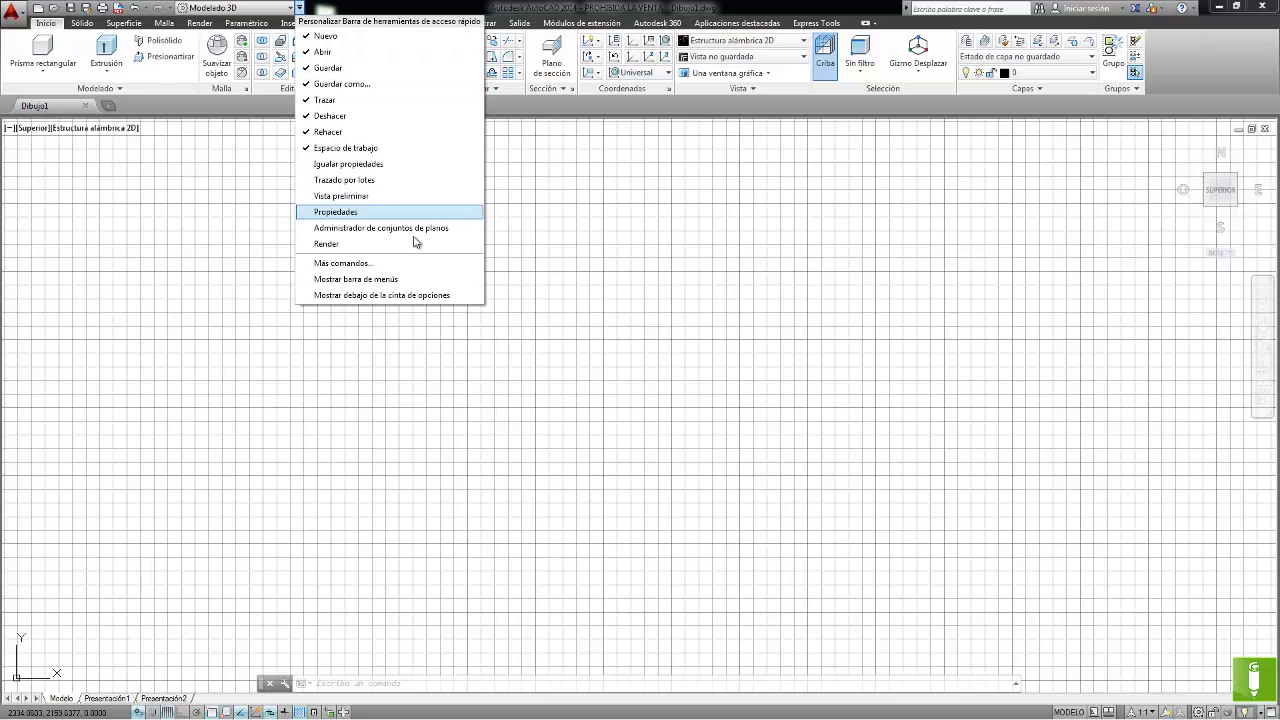
left_click(415, 280)
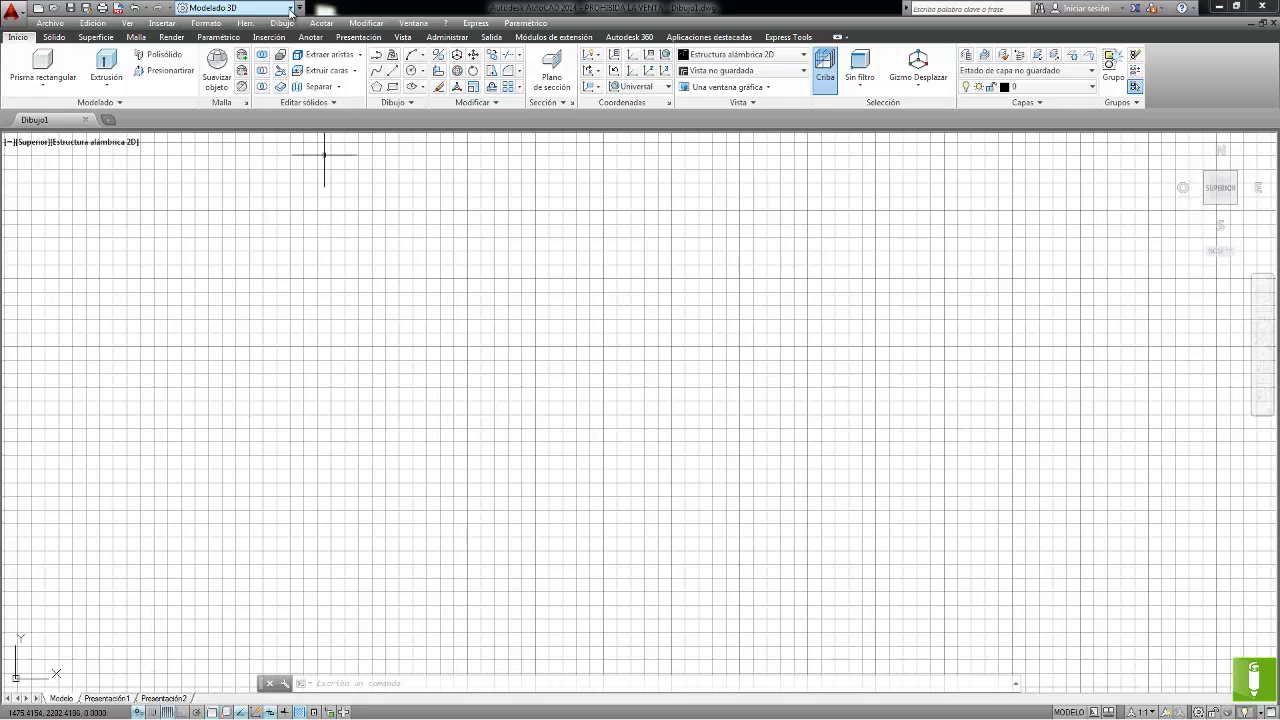
Start Guardar actual como… and enter the new workspace name 'BiblioCAD - 3D'.
left_click(291, 11)
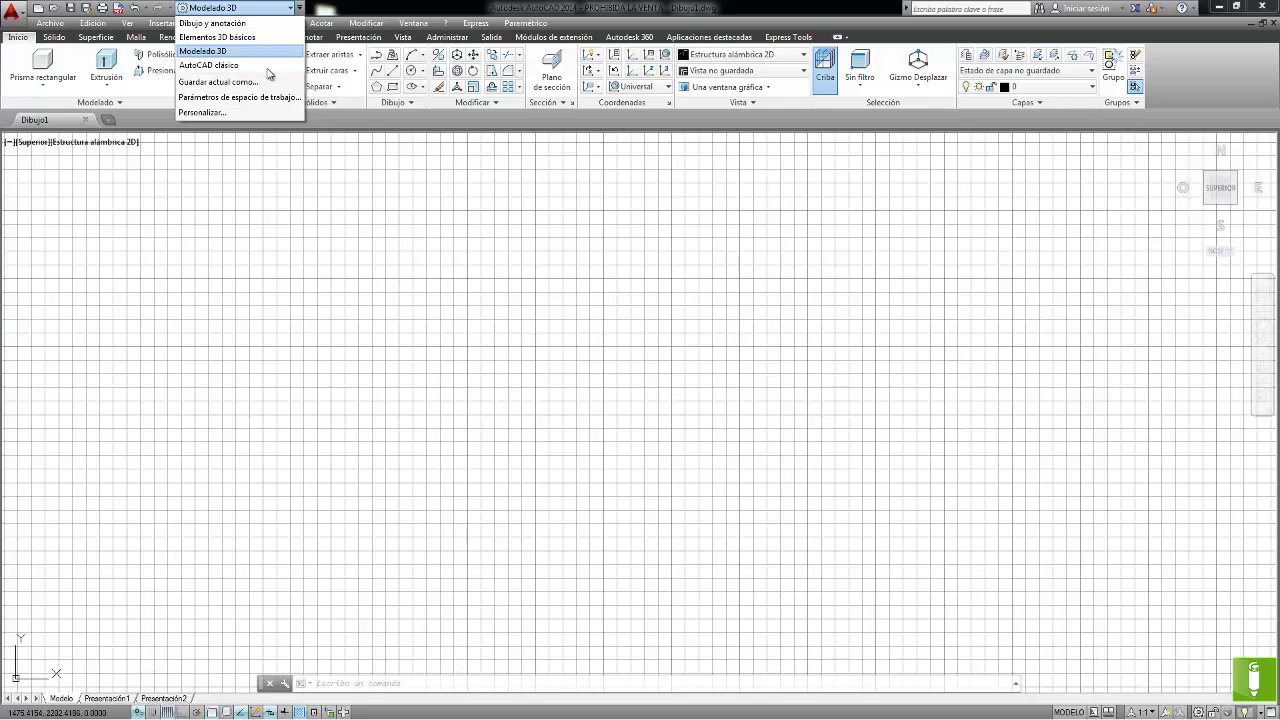
left_click(262, 88)
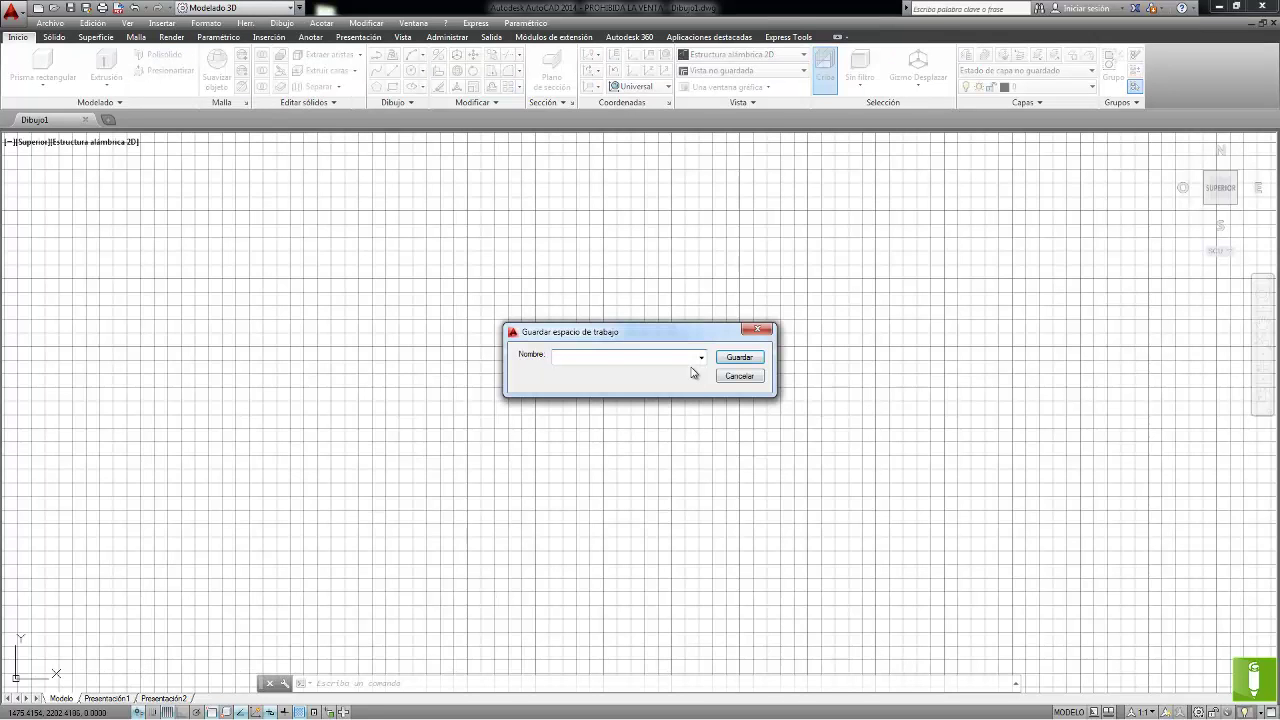
left_click(701, 359)
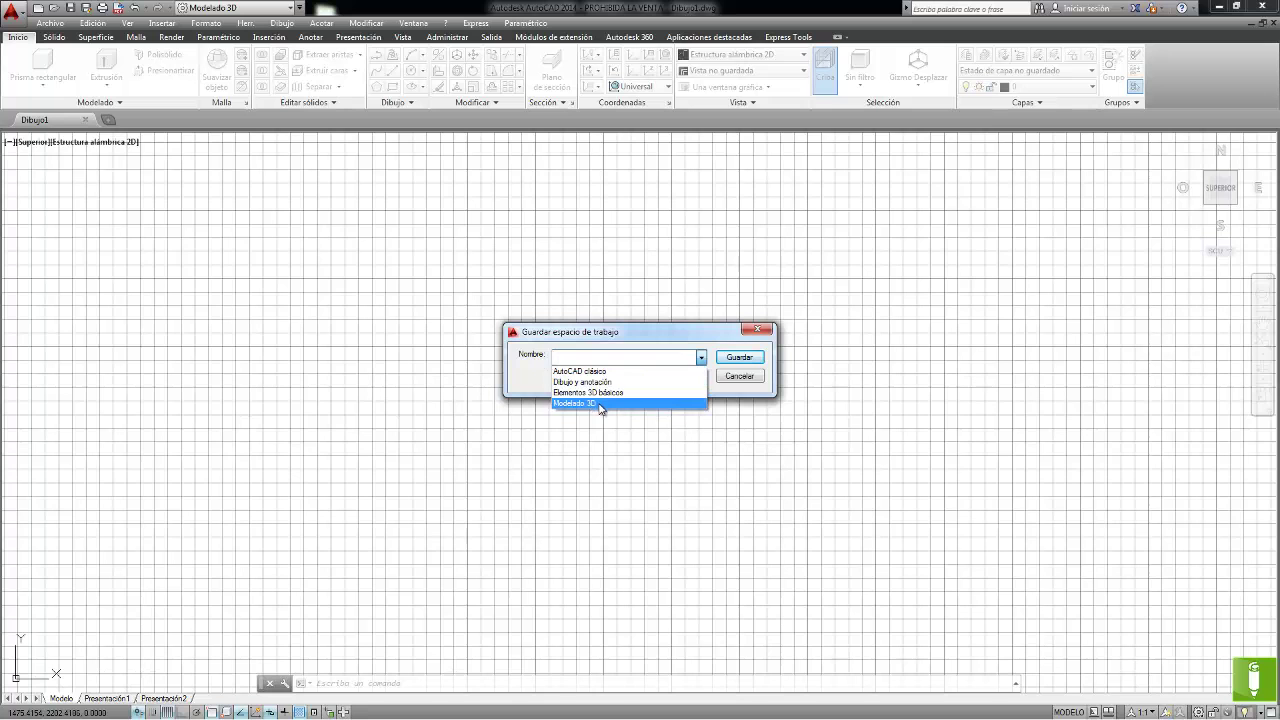
left_click(574, 356)
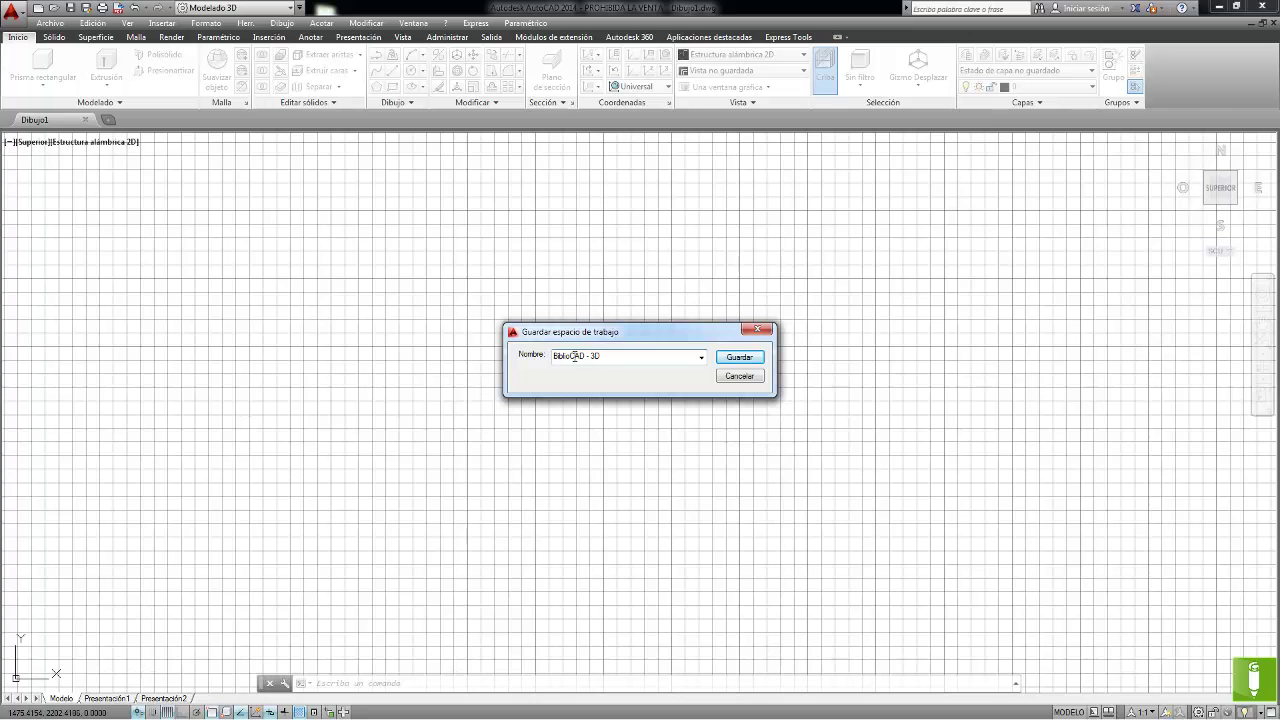
Save the BiblioCAD - 3D workspace and enable Mostrar etiqueta de espacio de trabajo on the status bar.
left_click(748, 366)
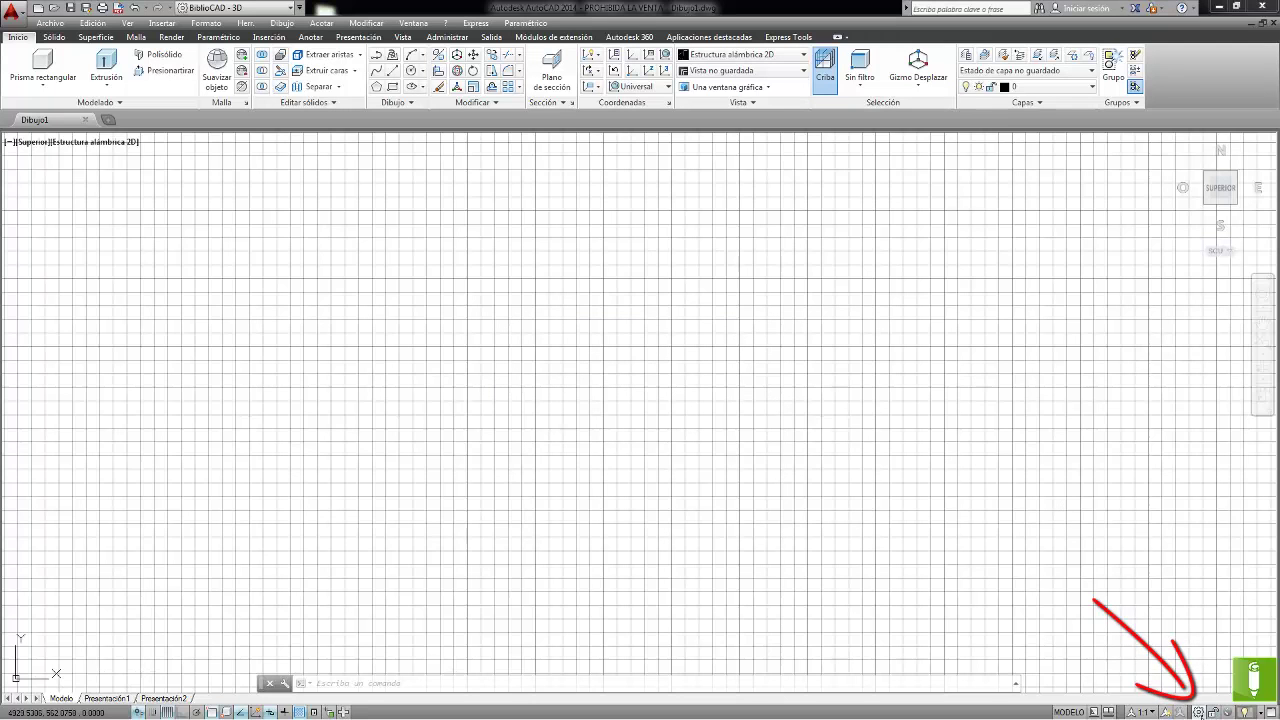
left_click(1212, 711)
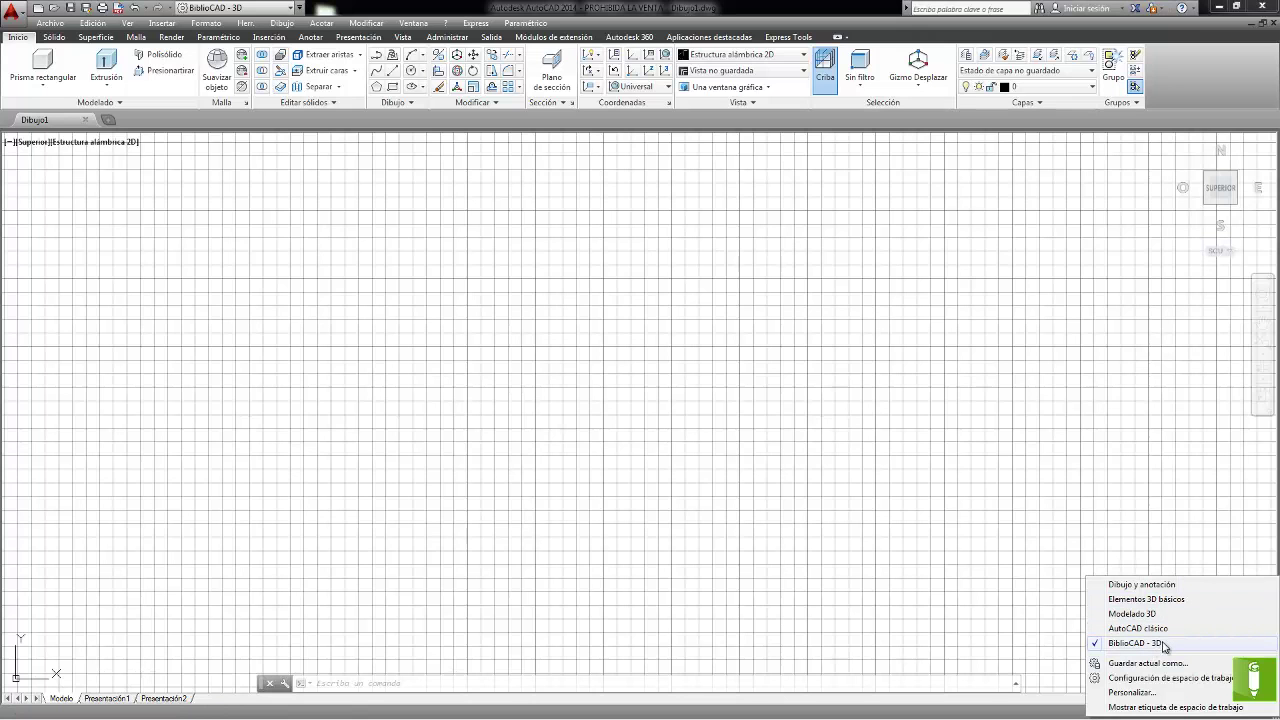
left_click(1167, 707)
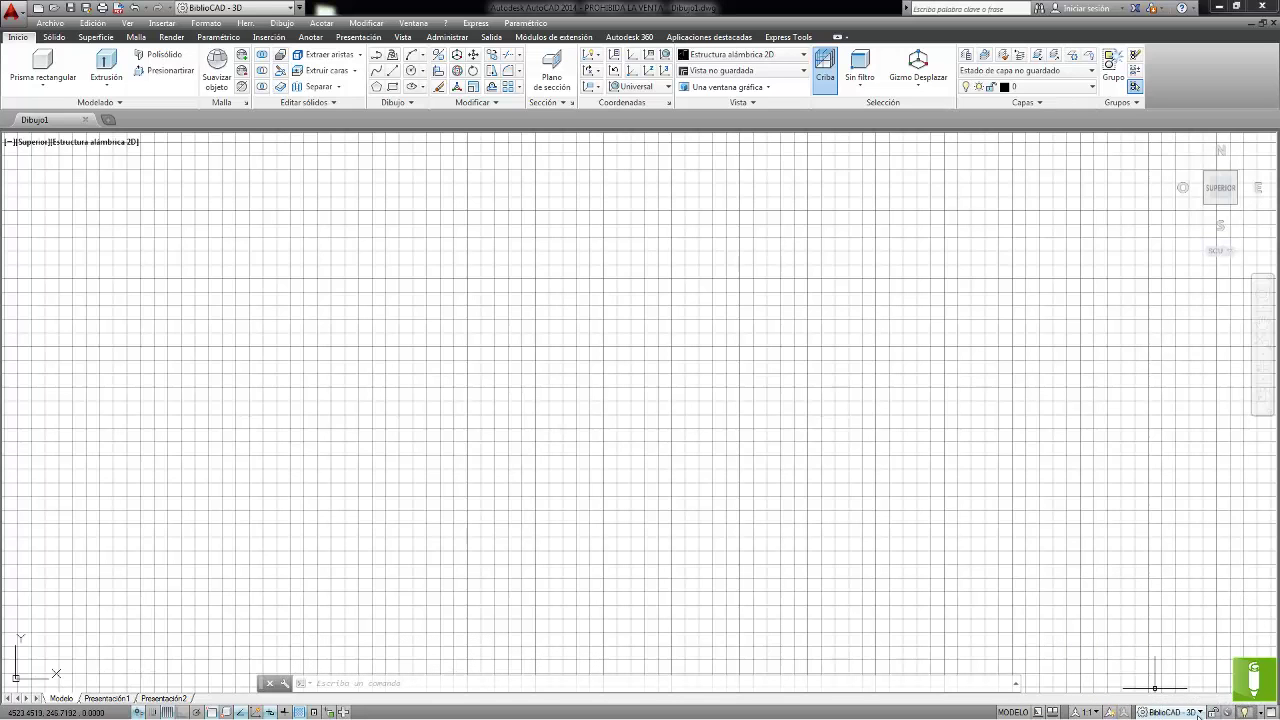
left_click(1198, 713)
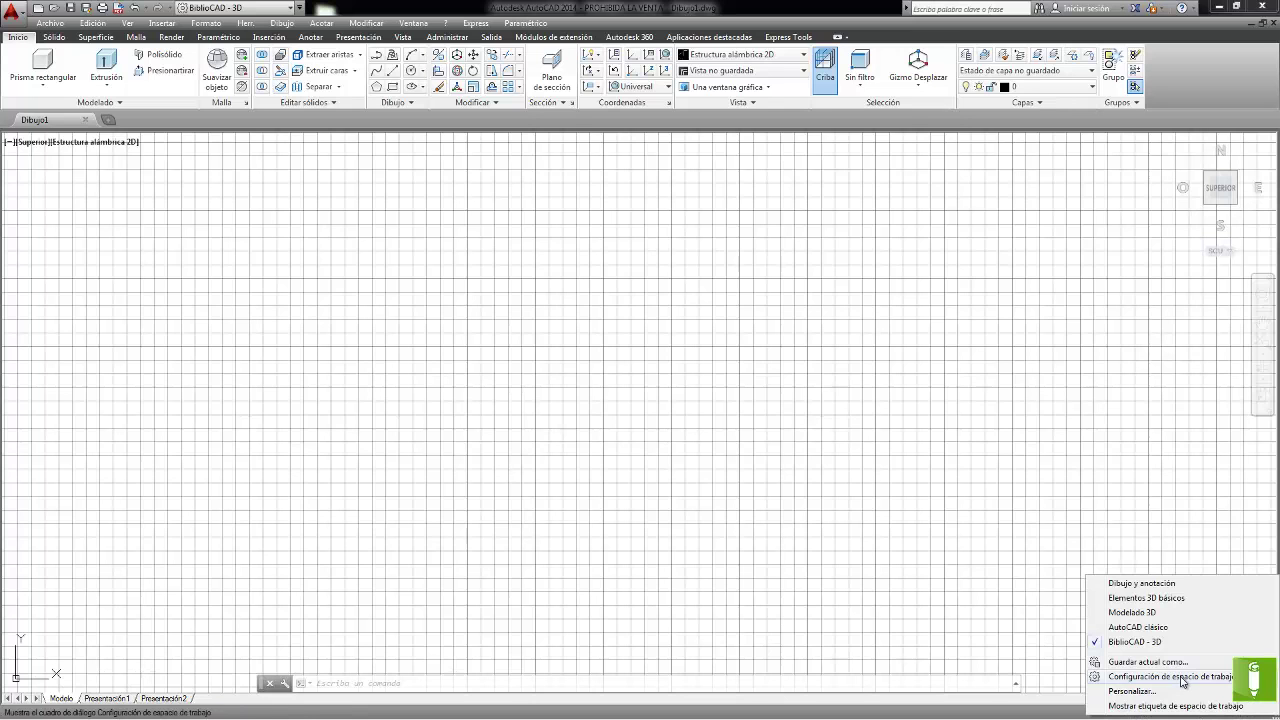
Insert a separator above BiblioCAD - 3D and stop automatic saving of workspace changes.
left_click(1183, 677)
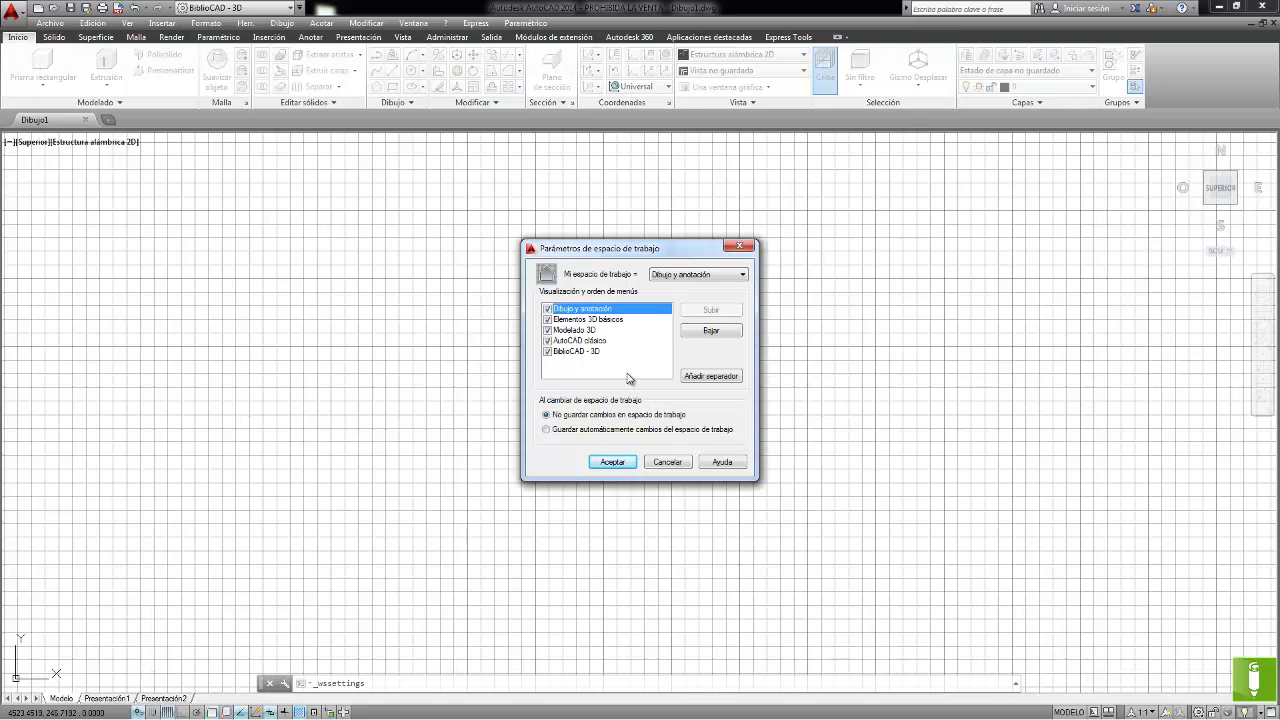
left_click(581, 352)
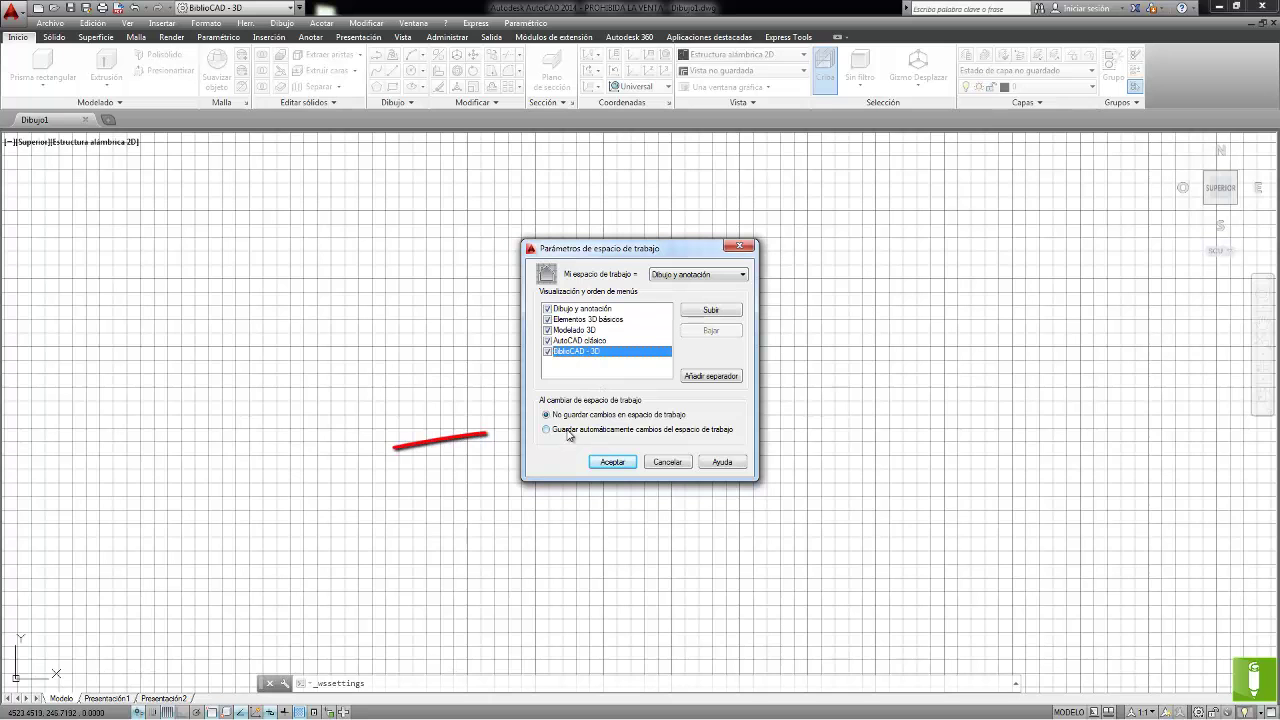
left_click(612, 415)
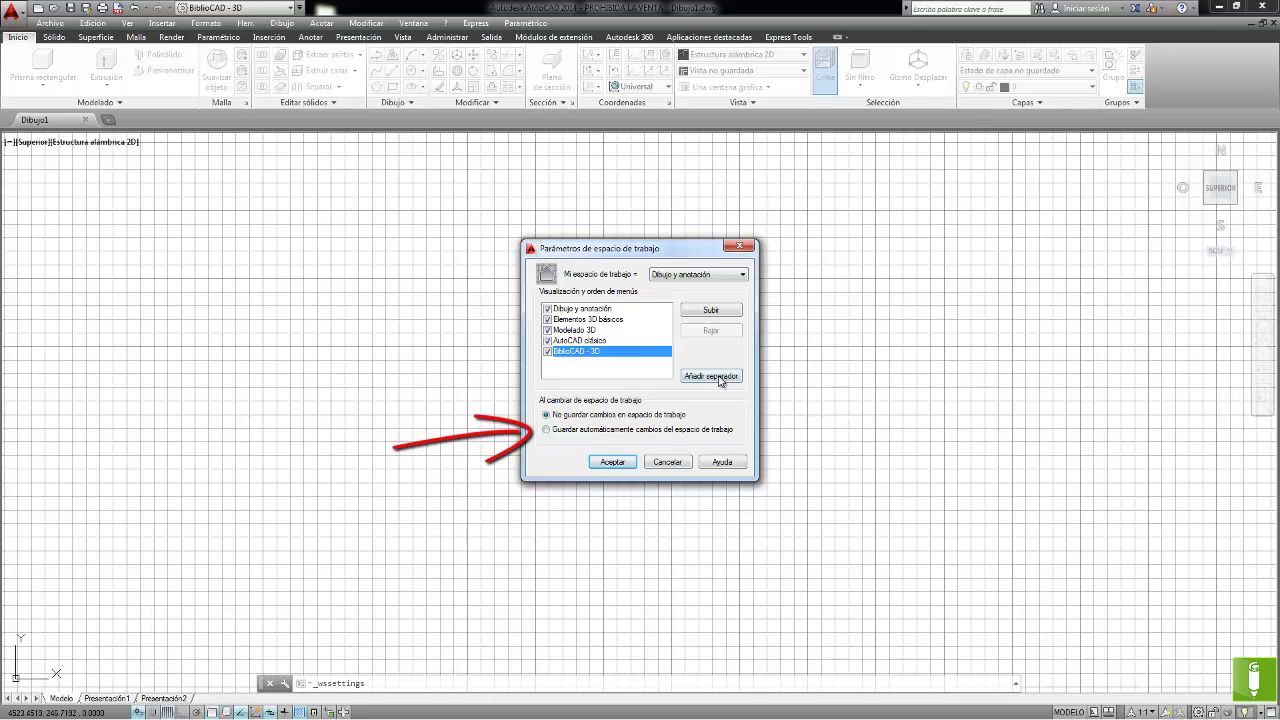
left_click(712, 378)
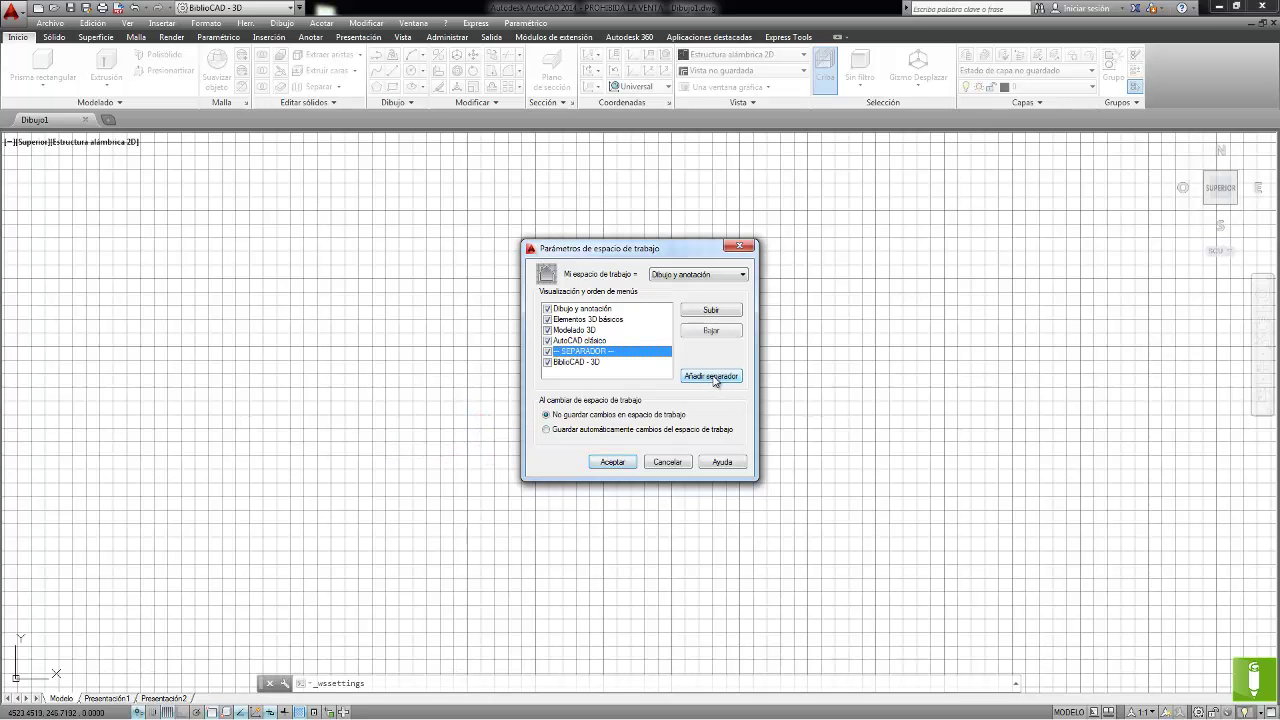
left_click(613, 462)
left_click(240, 8)
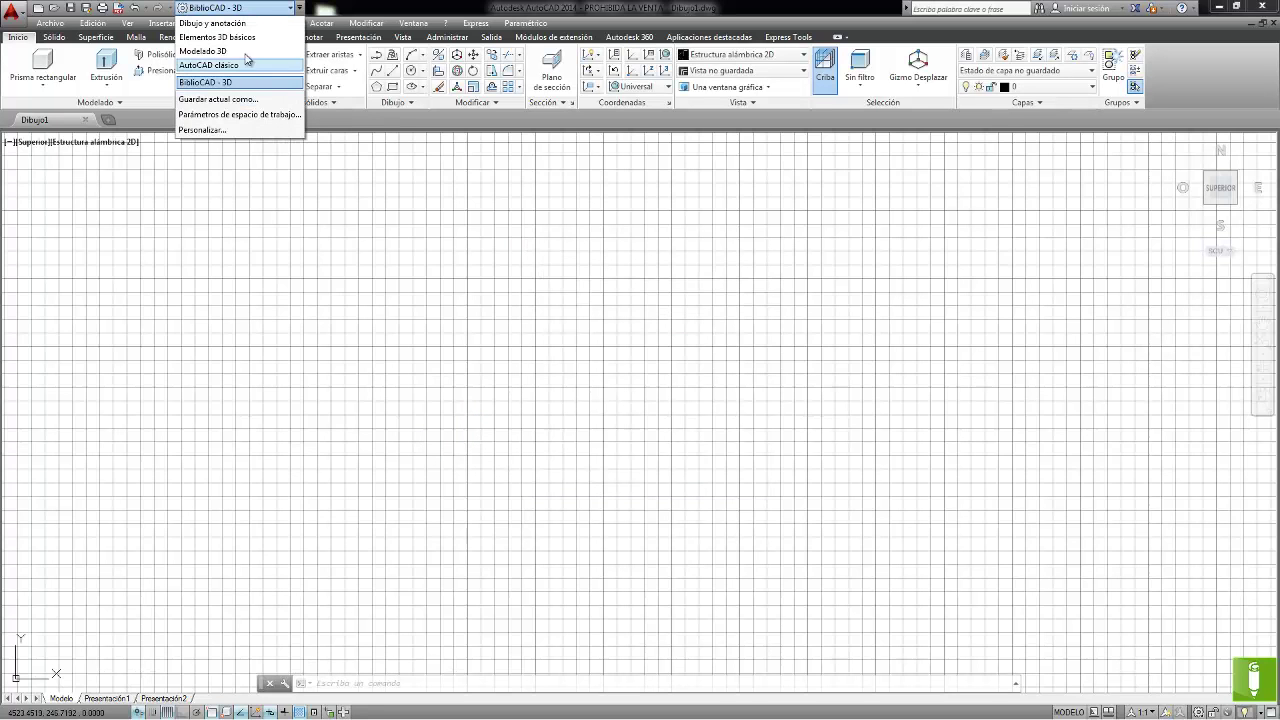
Switch to Modelado 3D, then return to the Dibujo y anotación workspace.
left_click(249, 52)
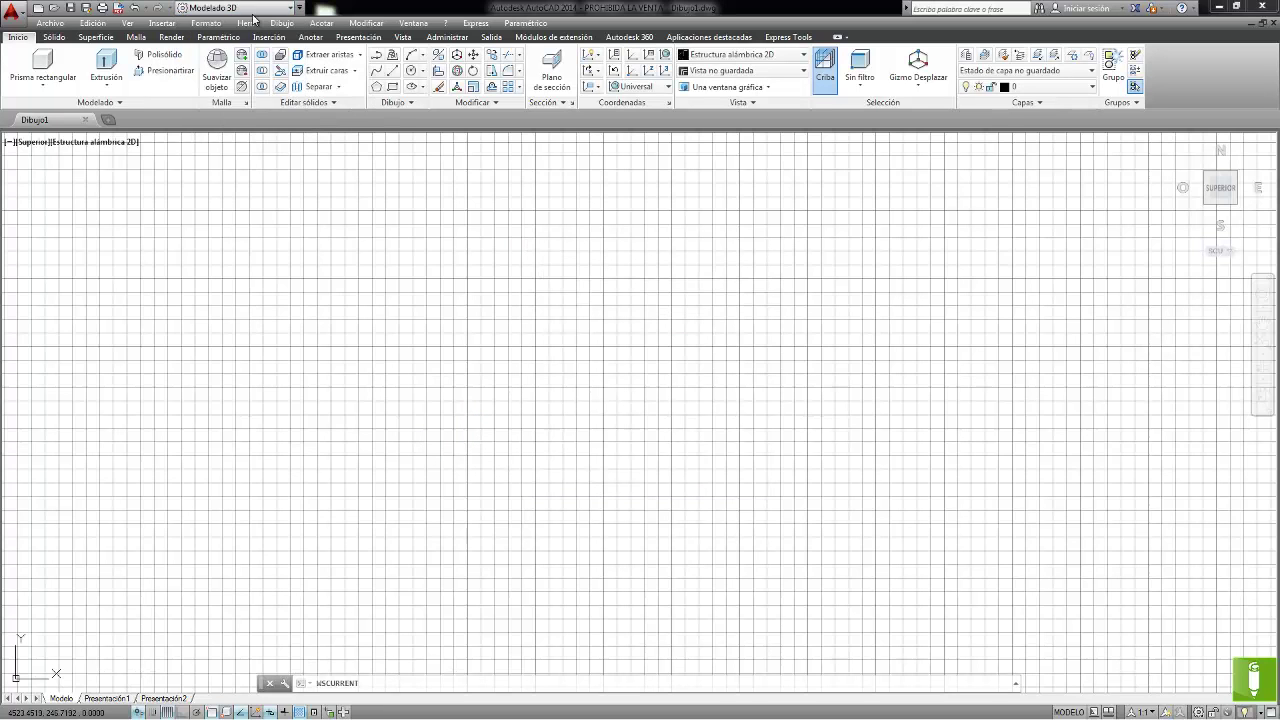
left_click(267, 10)
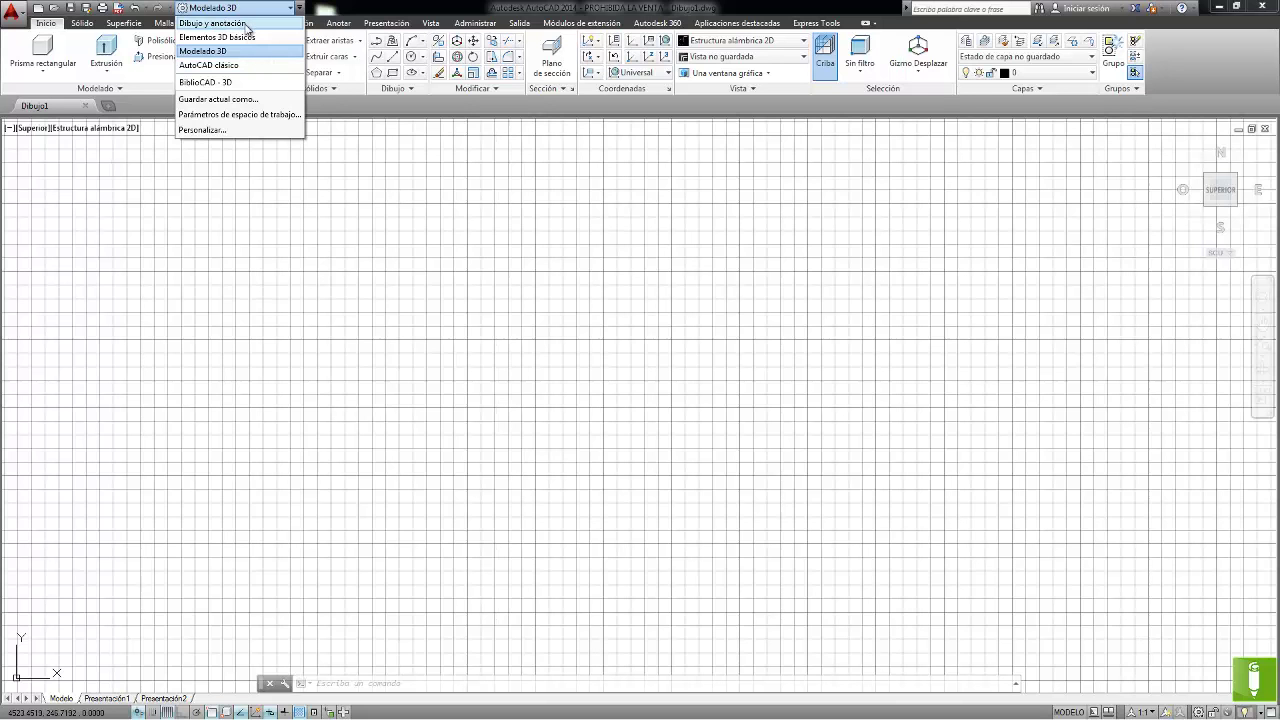
left_click(246, 23)
left_click(290, 8)
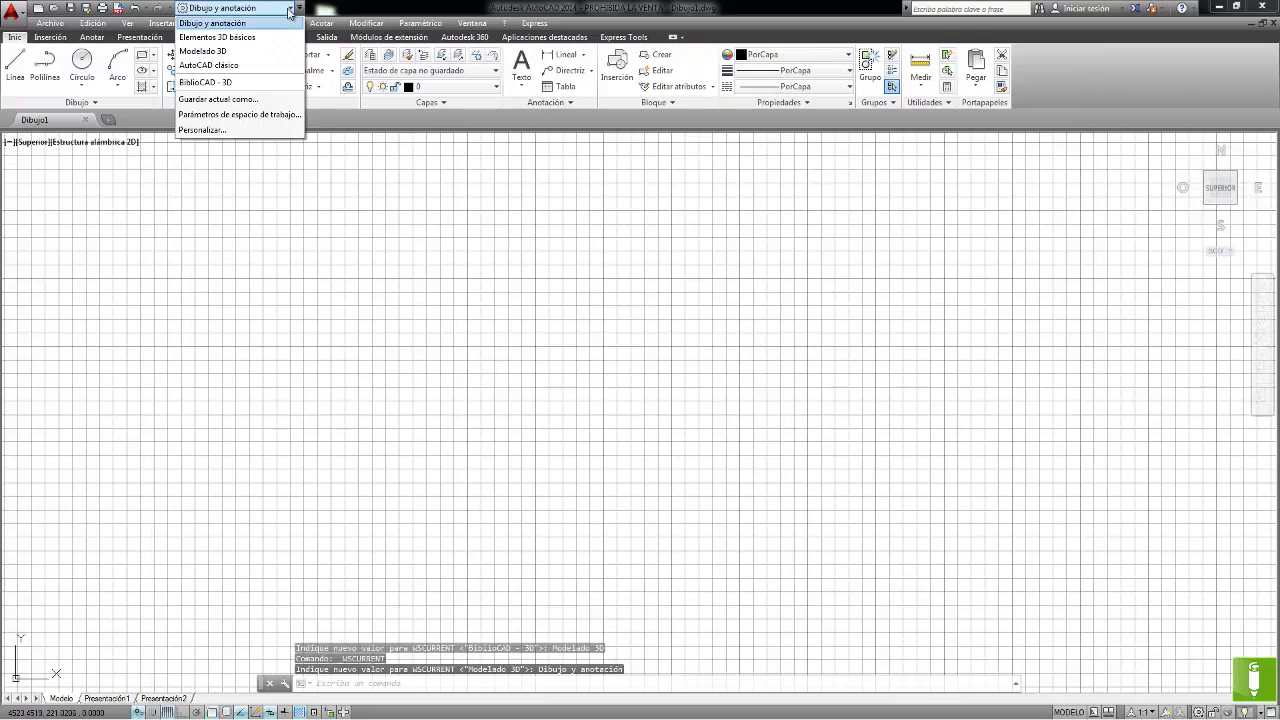
Save the current Dibujo y anotación layout as a new workspace called 'BiblioCAD - 2D'.
left_click(248, 100)
type("BiblioCAD - 2D")
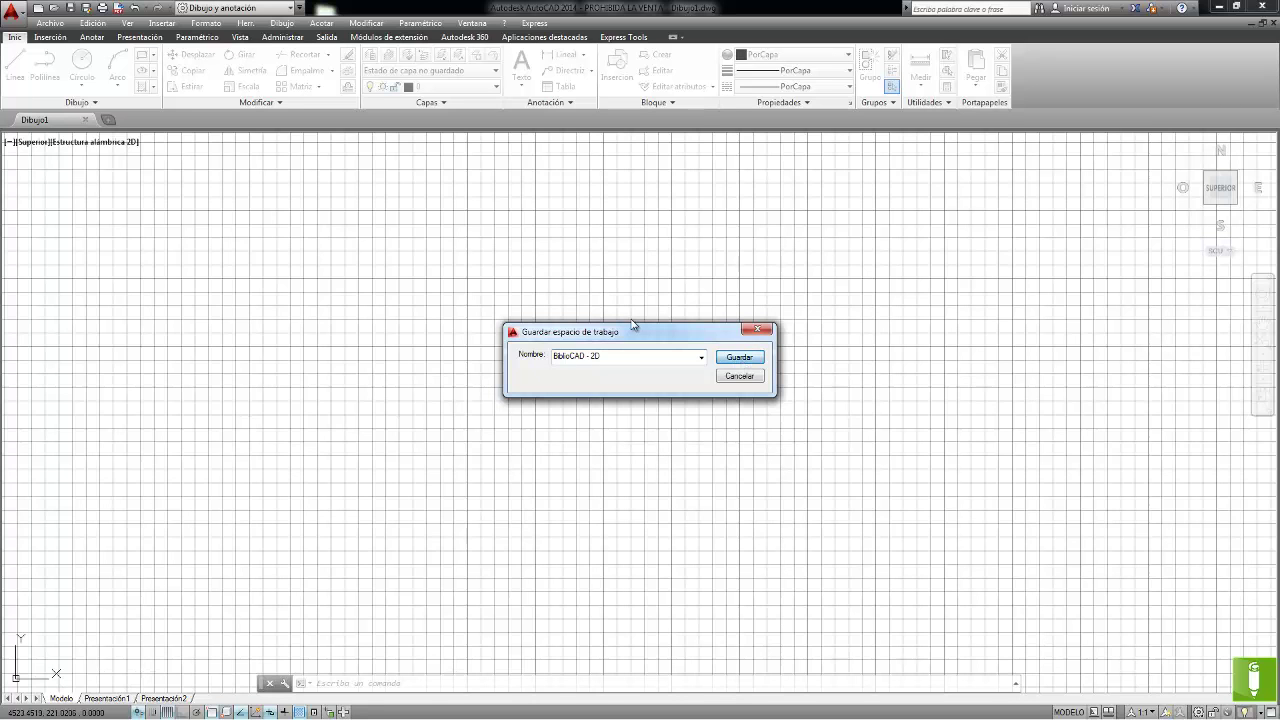
key("Return")
left_click(291, 11)
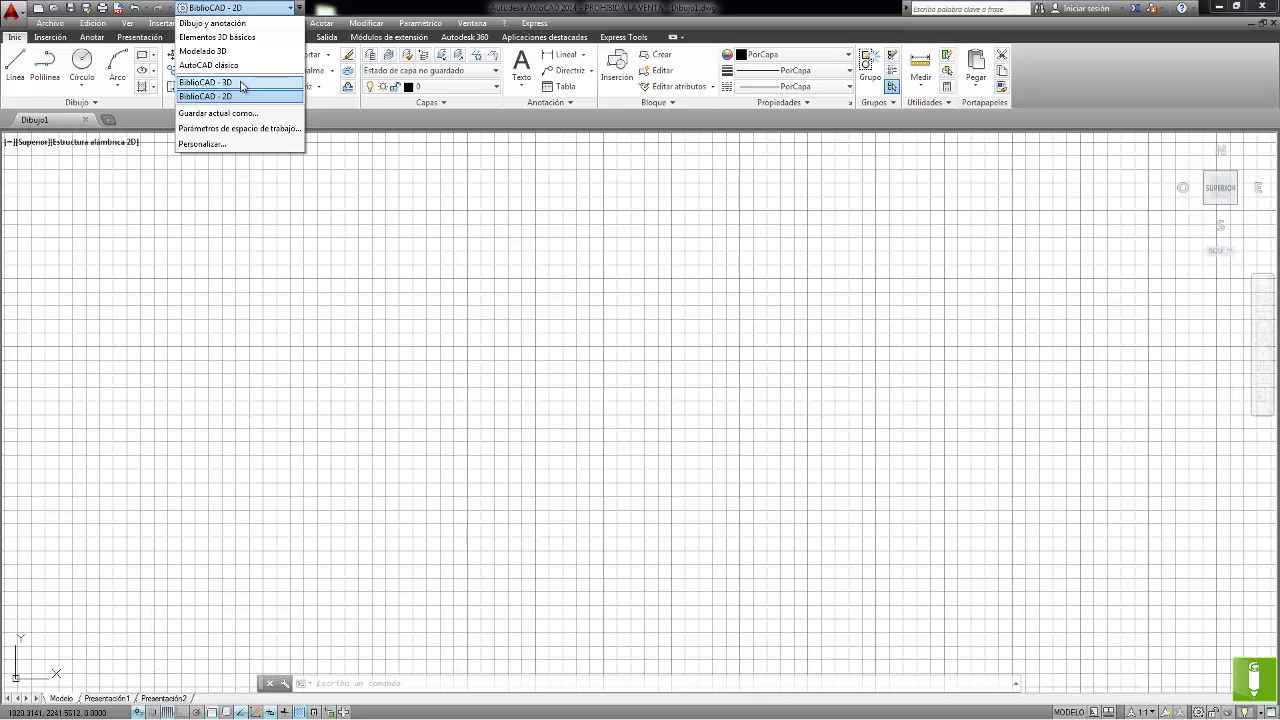
Move BiblioCAD - 2D up above BiblioCAD - 3D in the workspace order.
left_click(243, 131)
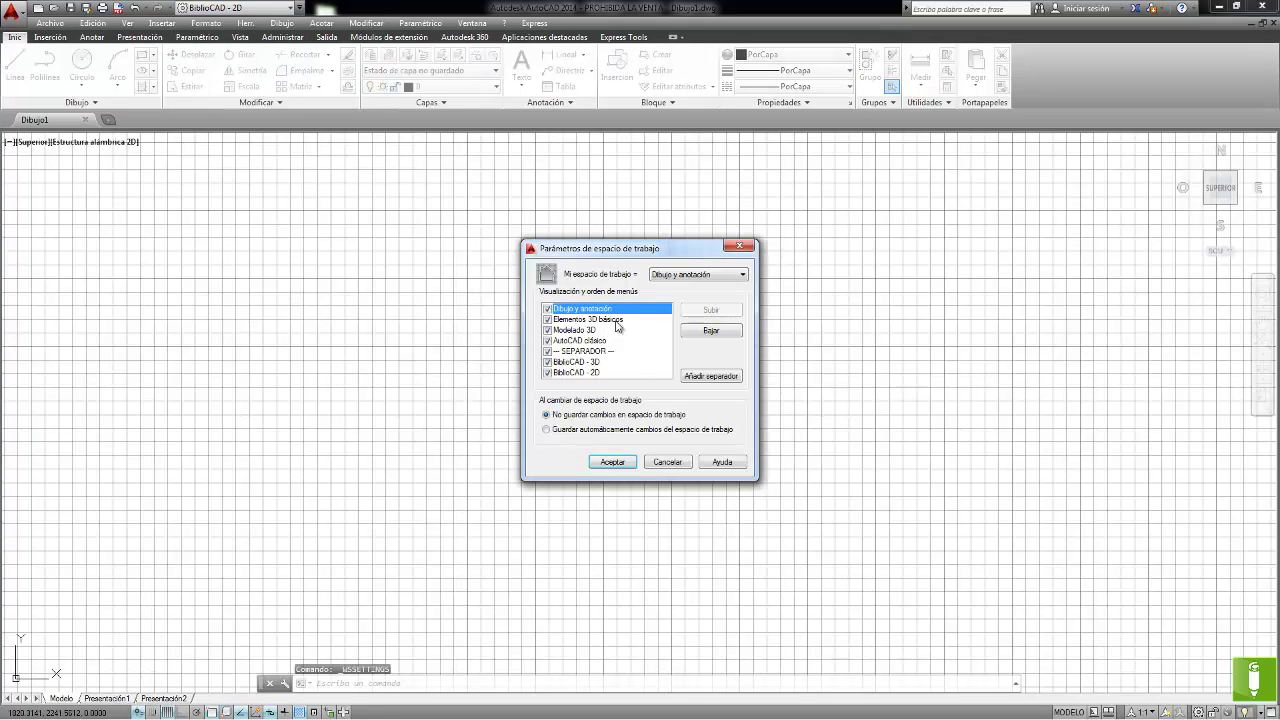
left_click(595, 373)
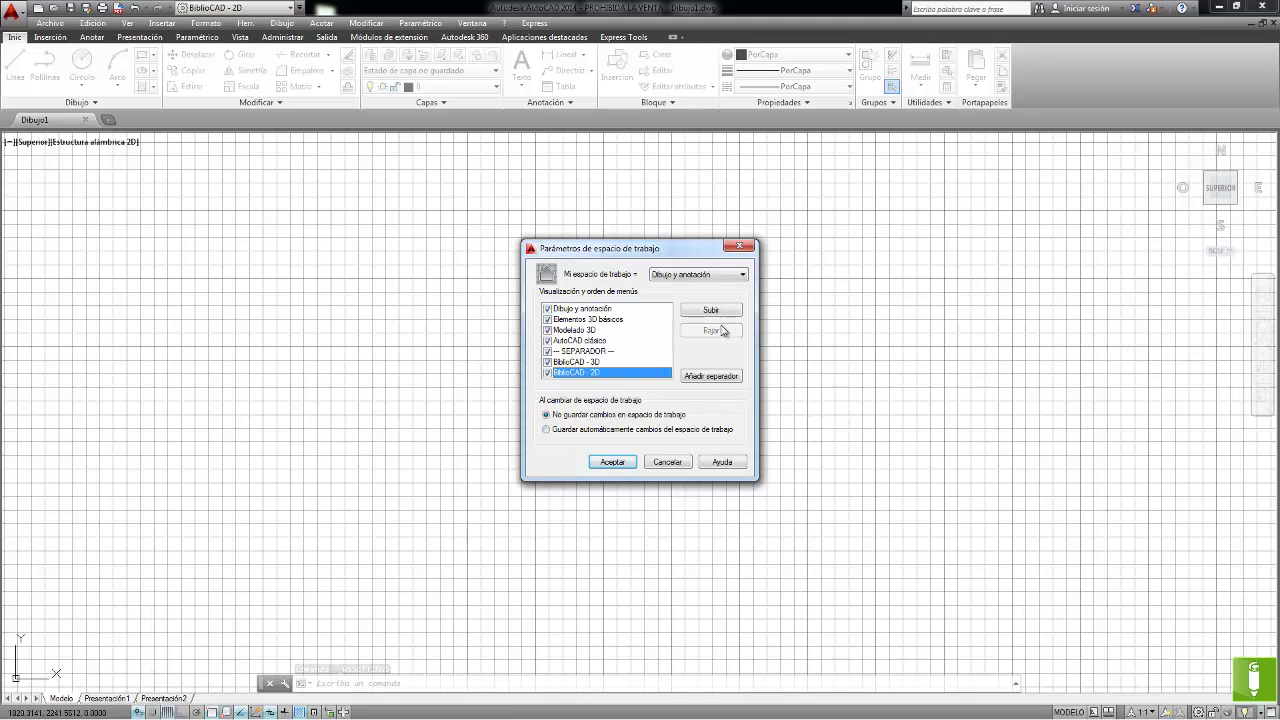
left_click(720, 312)
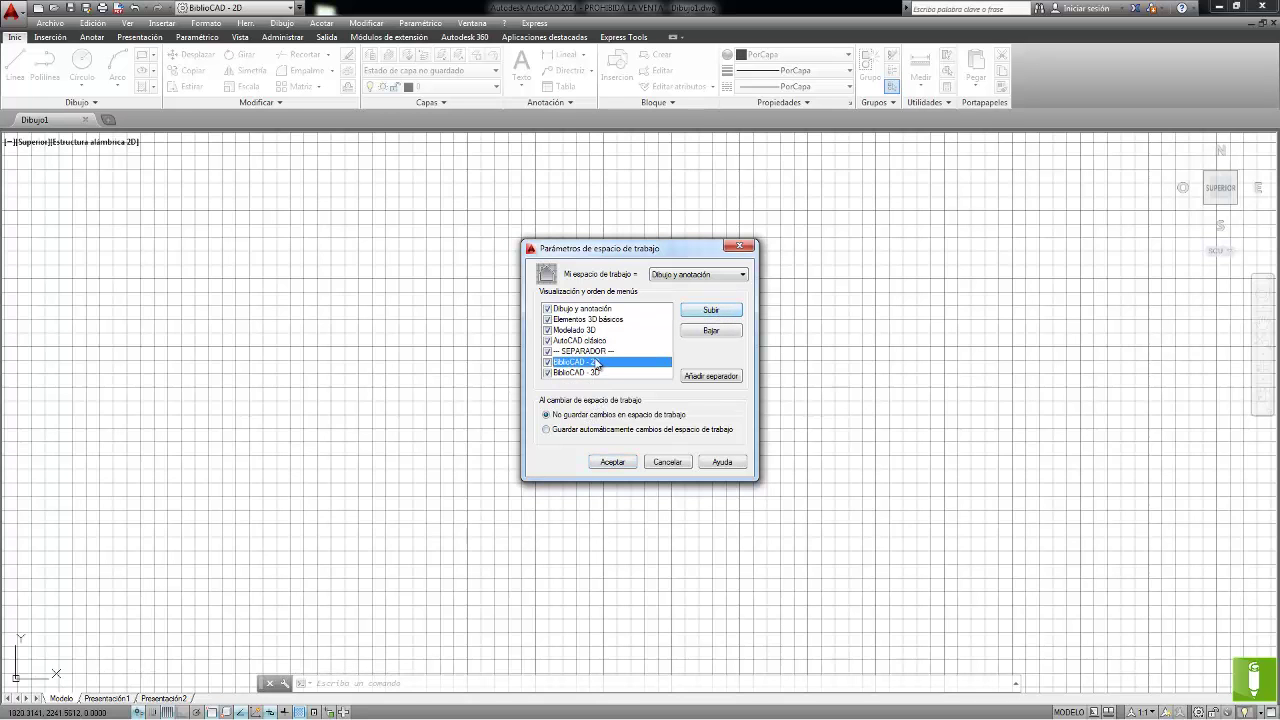
left_click(610, 463)
Make BiblioCAD - 3D the active workspace.
left_click(285, 10)
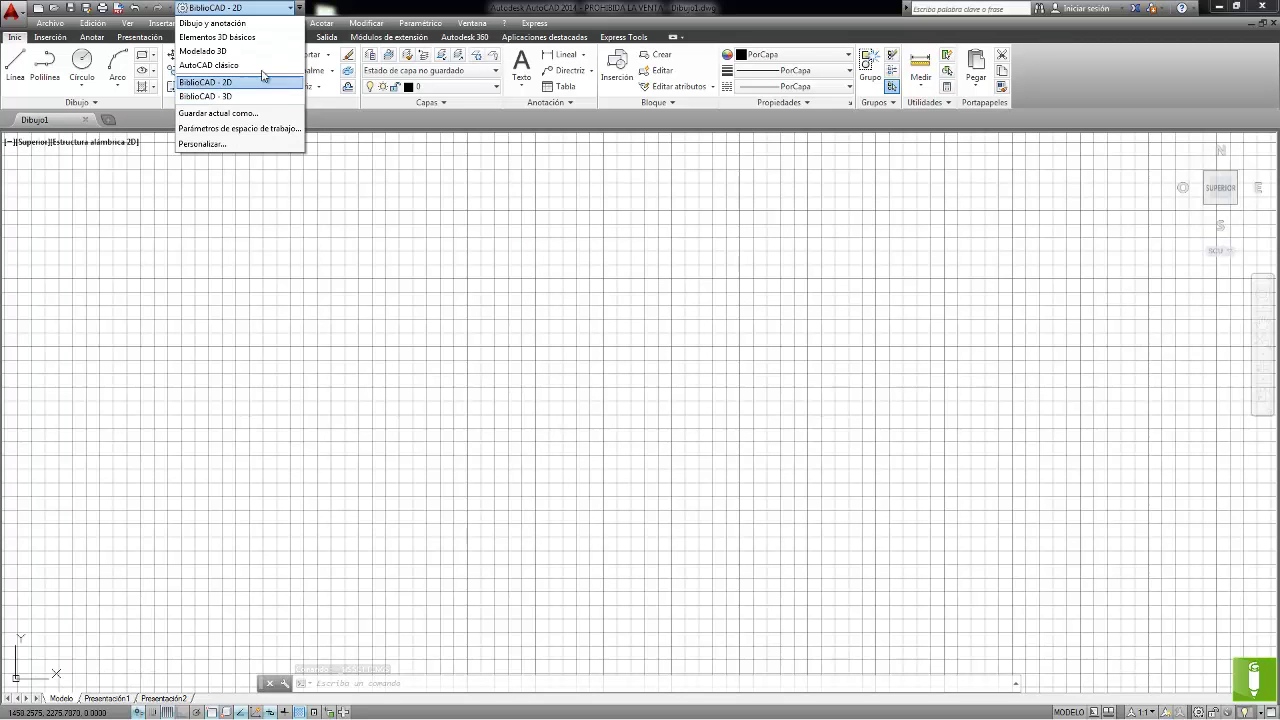
left_click(215, 96)
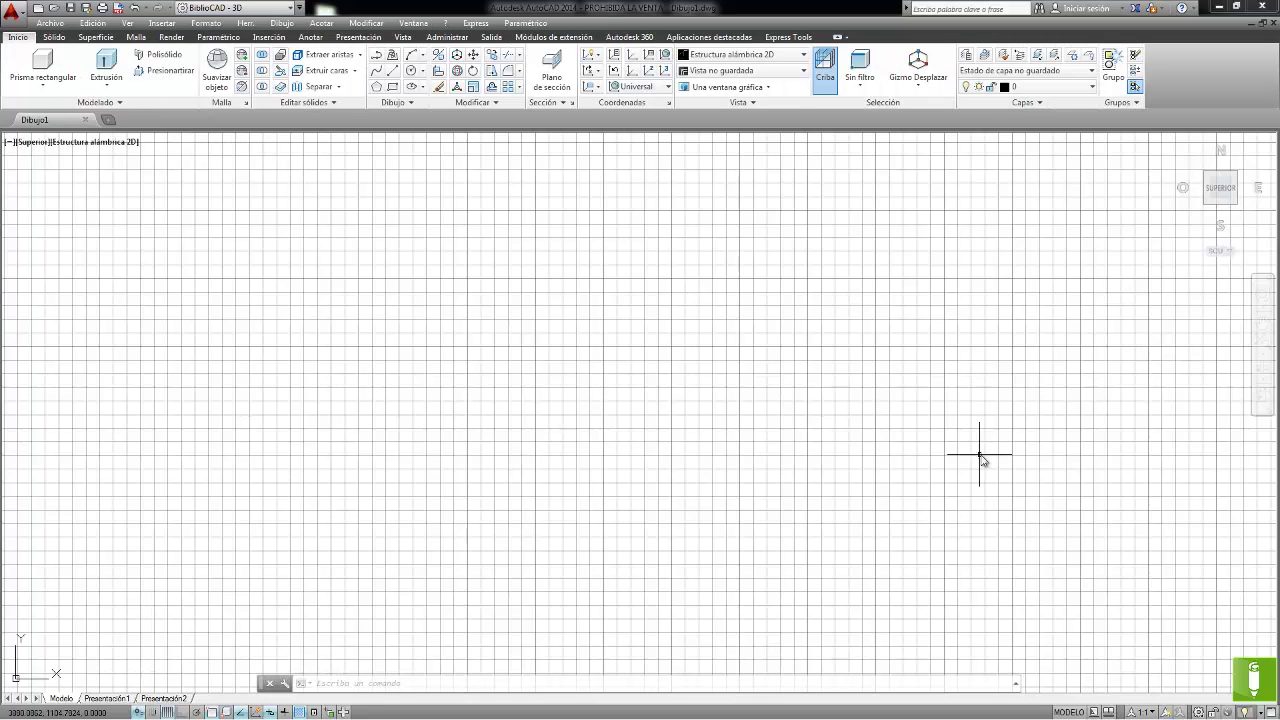